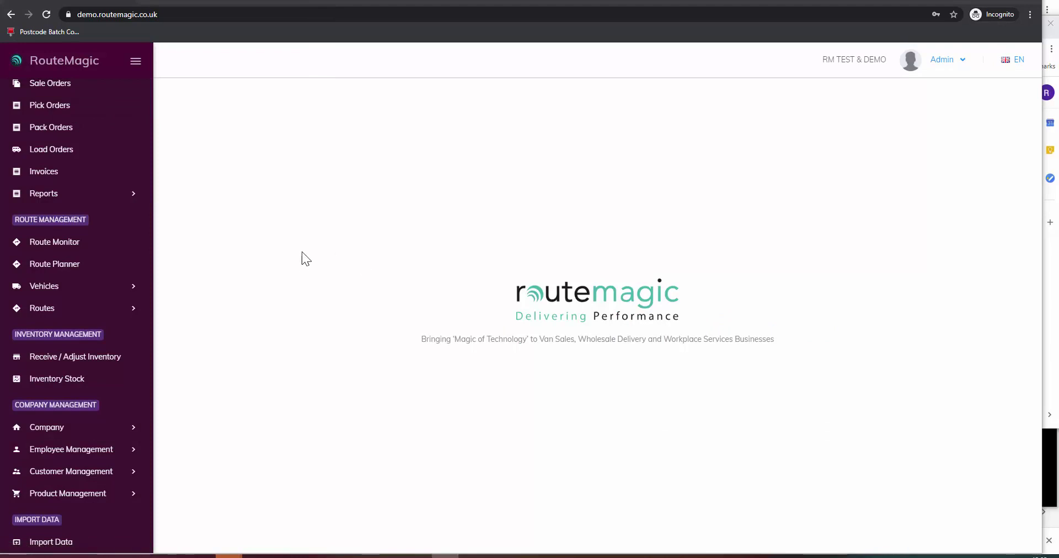
- In the Route Planner, review the R099 order details for Atlantic Fish Bar and Restaurant and Mercure Bristol Holland House Hotel and Spa
click(66, 264)
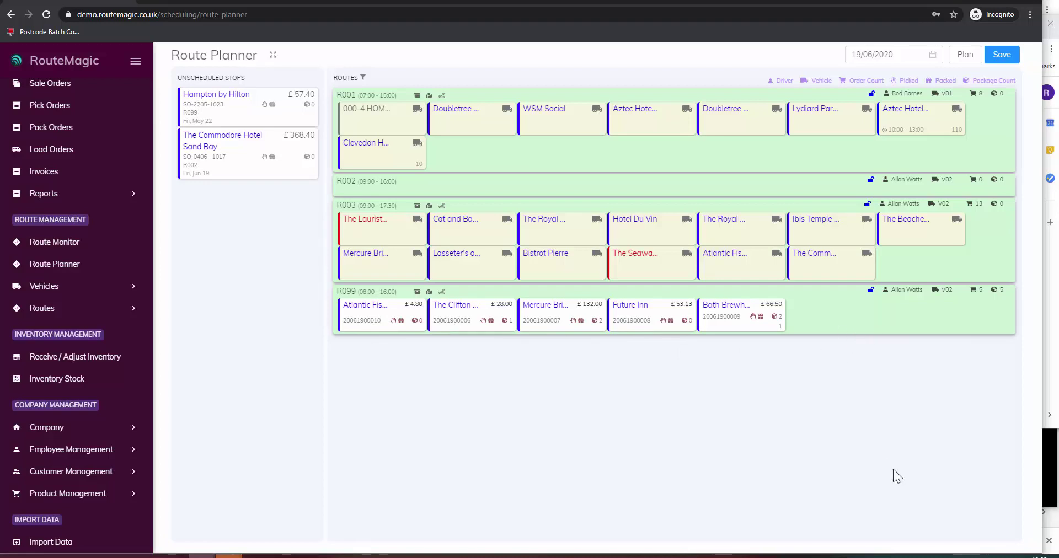
click(367, 313)
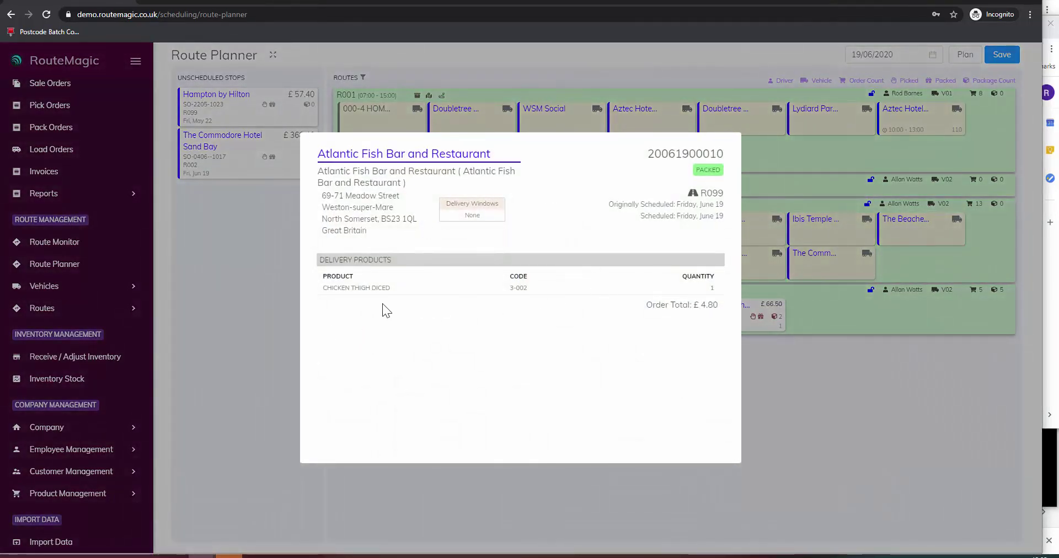
click(877, 413)
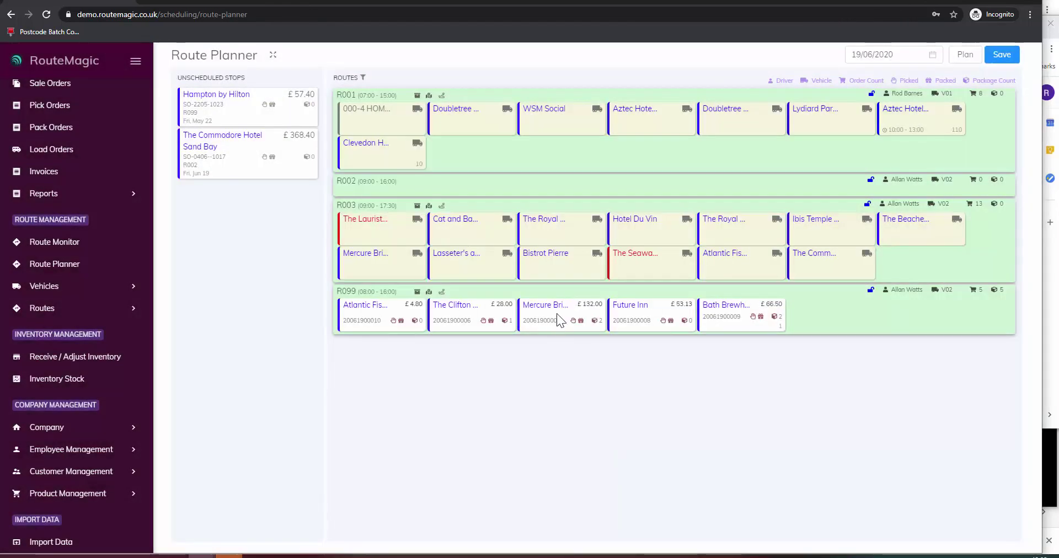
click(557, 313)
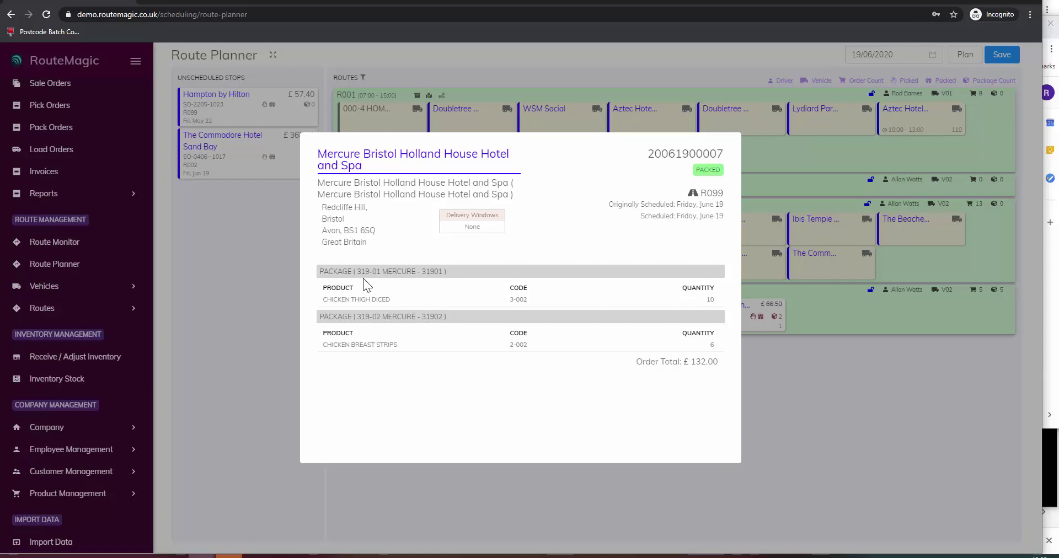
click(830, 407)
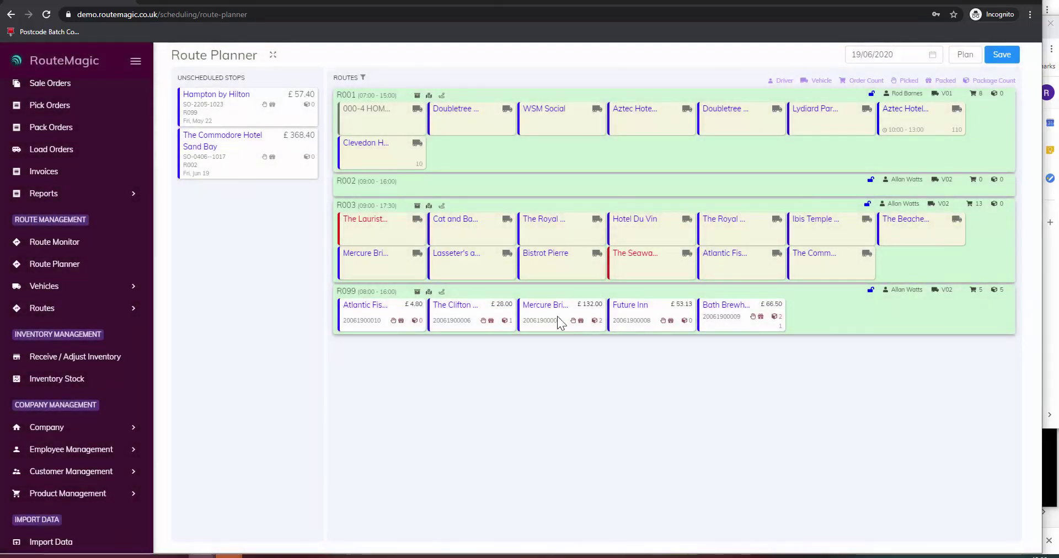
- View route R099's stops on the map, zooming in around Bristol and Bath, and close the map
click(429, 292)
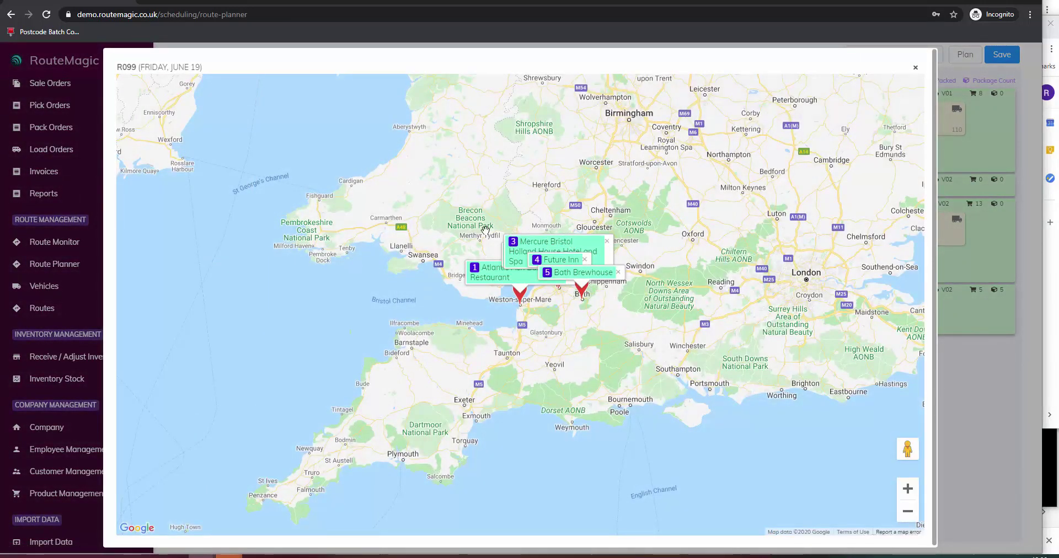
scroll(554, 318, up, 3)
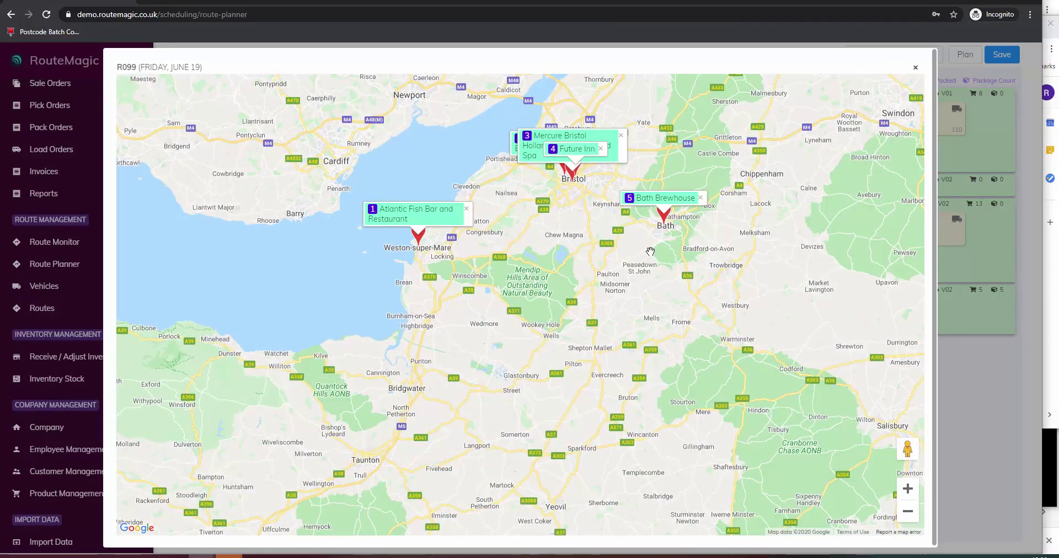
click(916, 68)
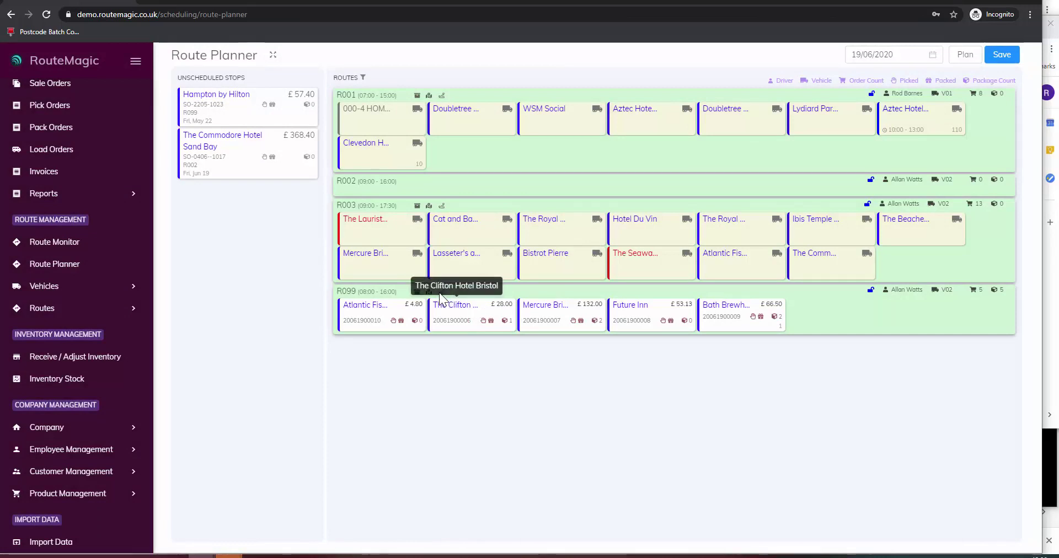
- Optimize route R099, move the Atlantic Fish Bar and Restaurant stop to first place, and save the plan
click(443, 292)
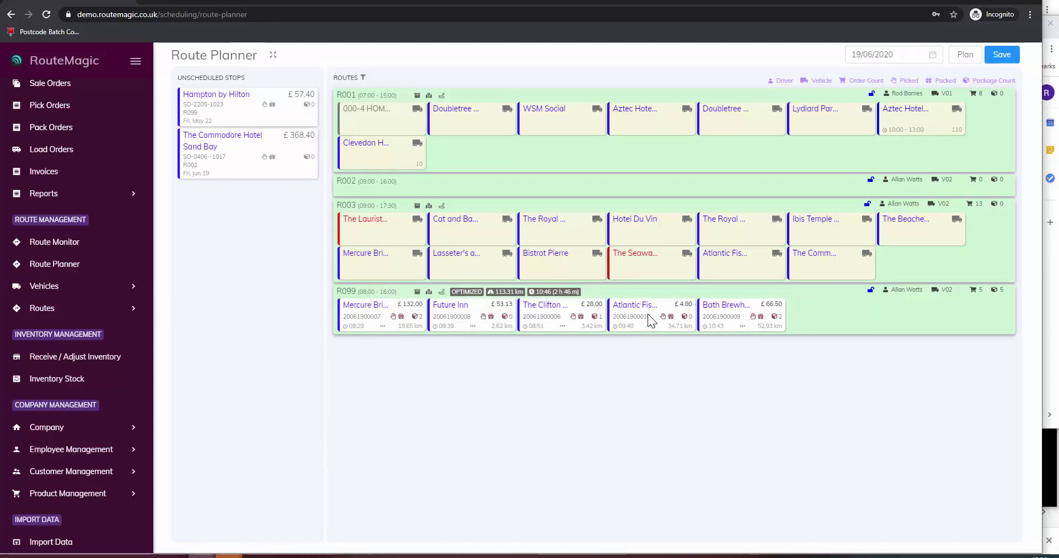
drag(648, 313, 368, 320)
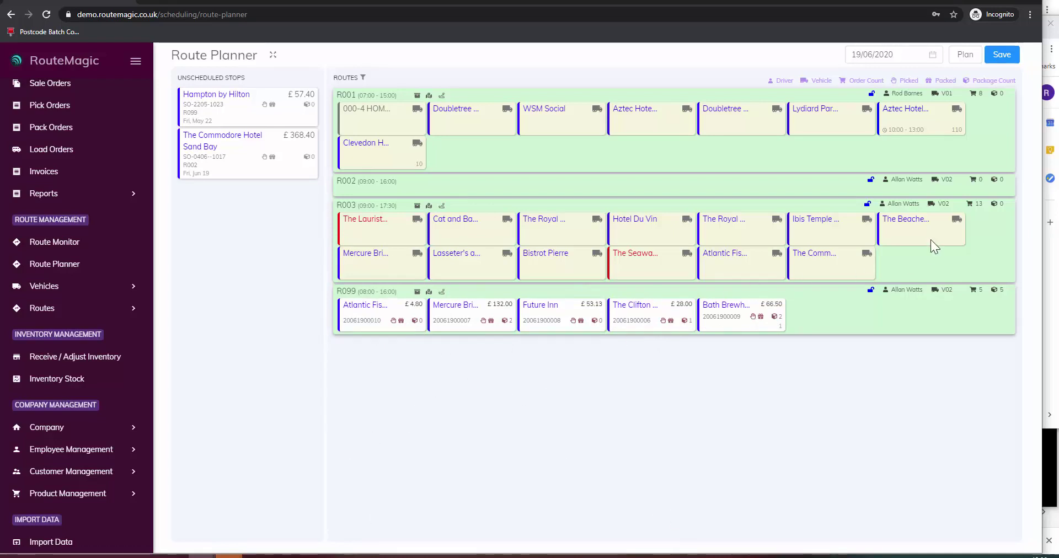
click(1001, 59)
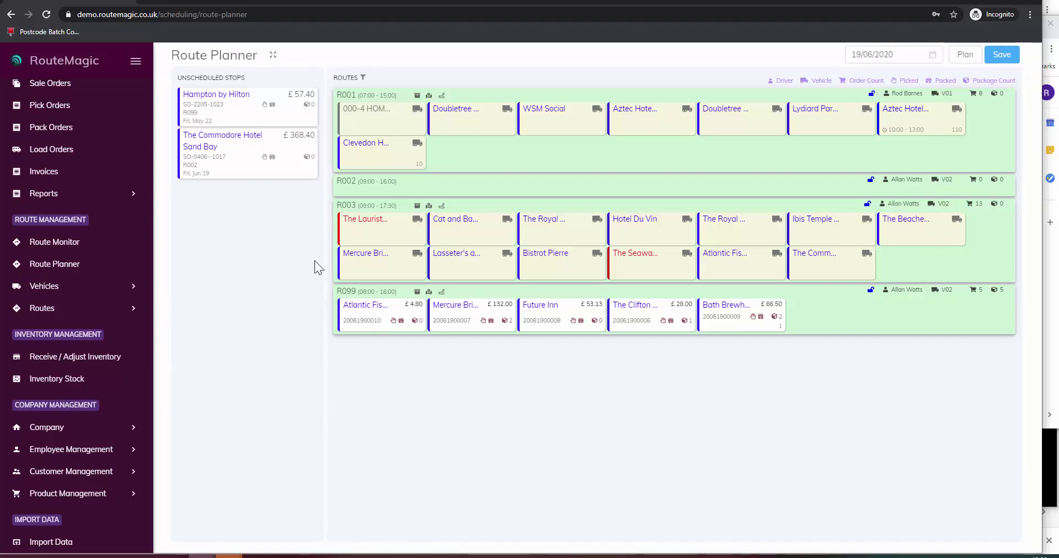
- Open the Route Monitor to examine the delivery status of the day's routes
click(54, 243)
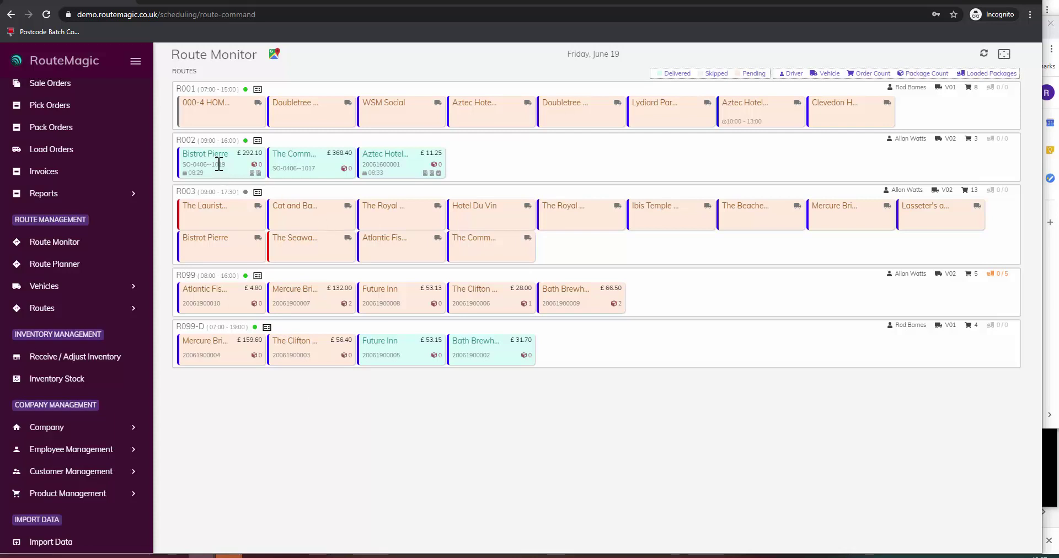
mouse_move(339, 168)
- Switch to the mirrored phone in Samsung Flow, select route R099 in the driver app, and download today's route
click(1051, 469)
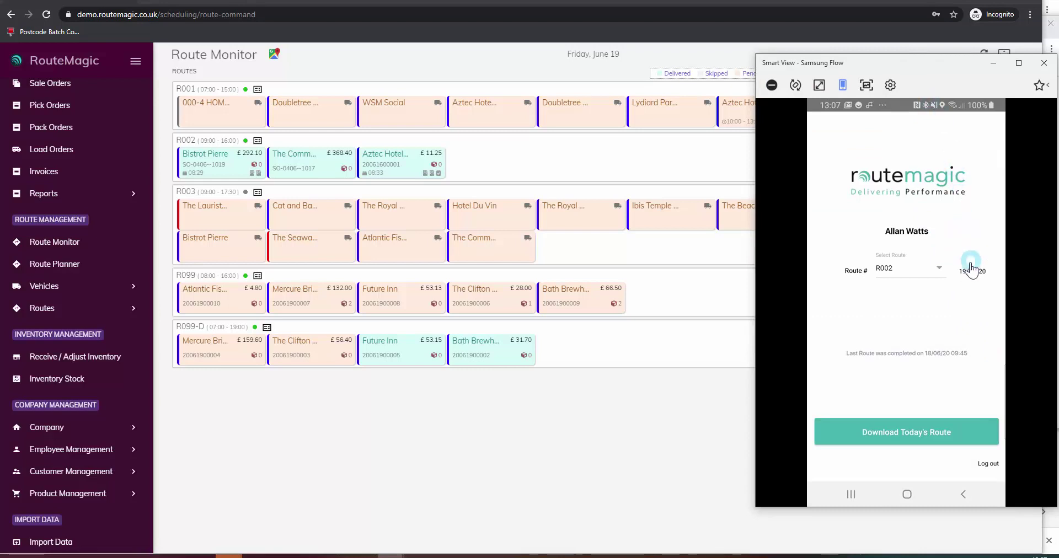
click(940, 270)
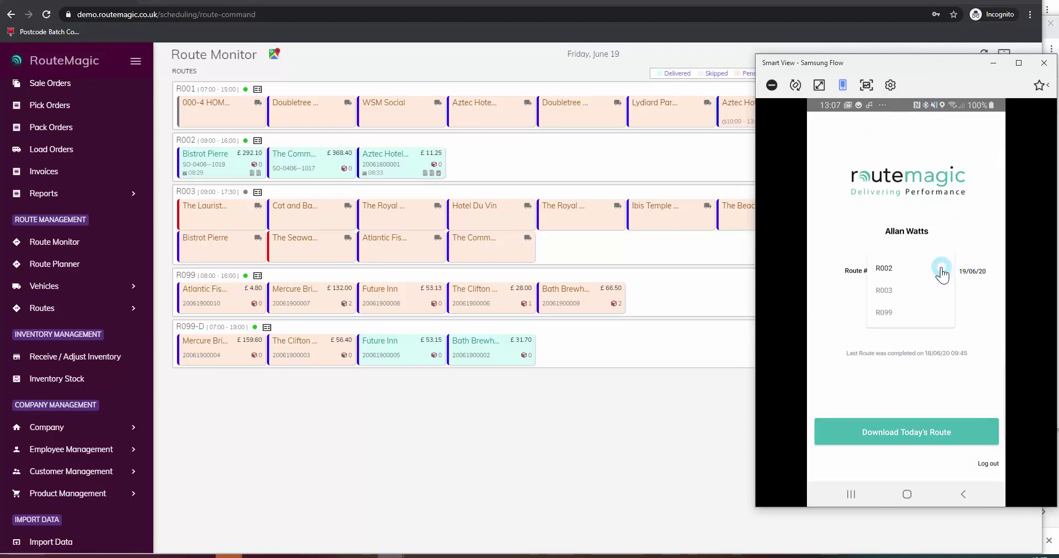
click(885, 313)
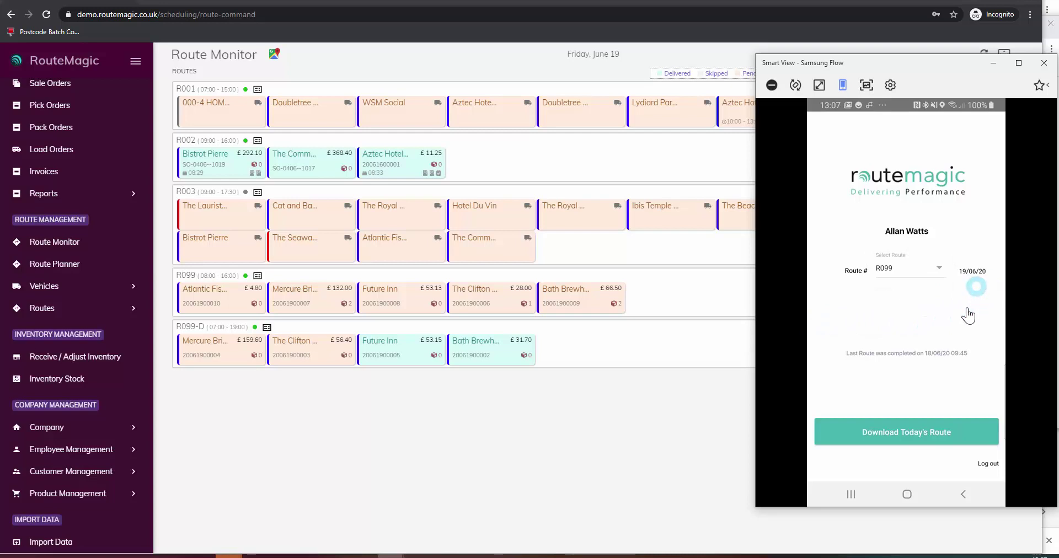
click(910, 435)
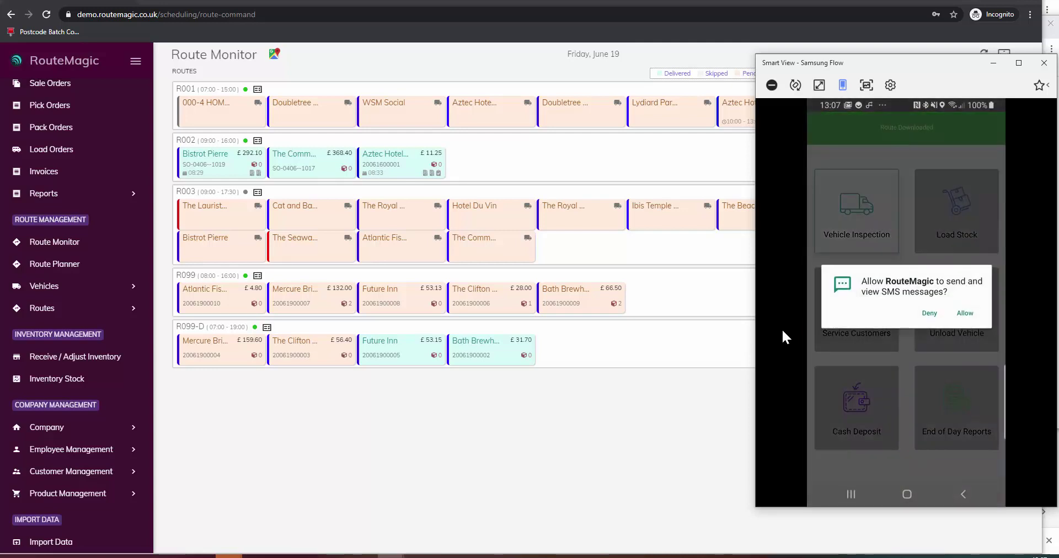
- Look at the drafted arrival text message for the Atlantic Fish Bar and Restaurant delivery, and leave the messaging screen
click(935, 353)
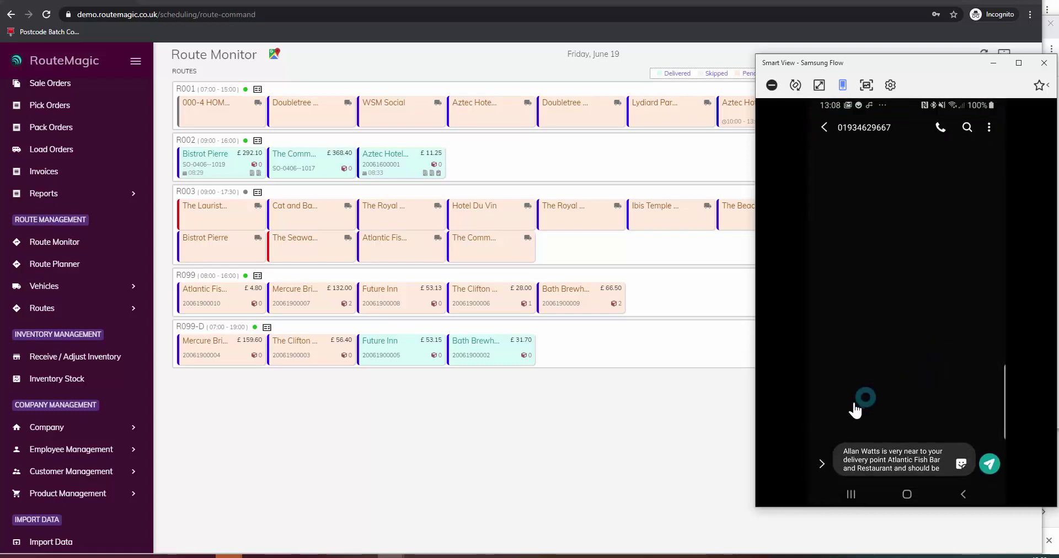
click(919, 488)
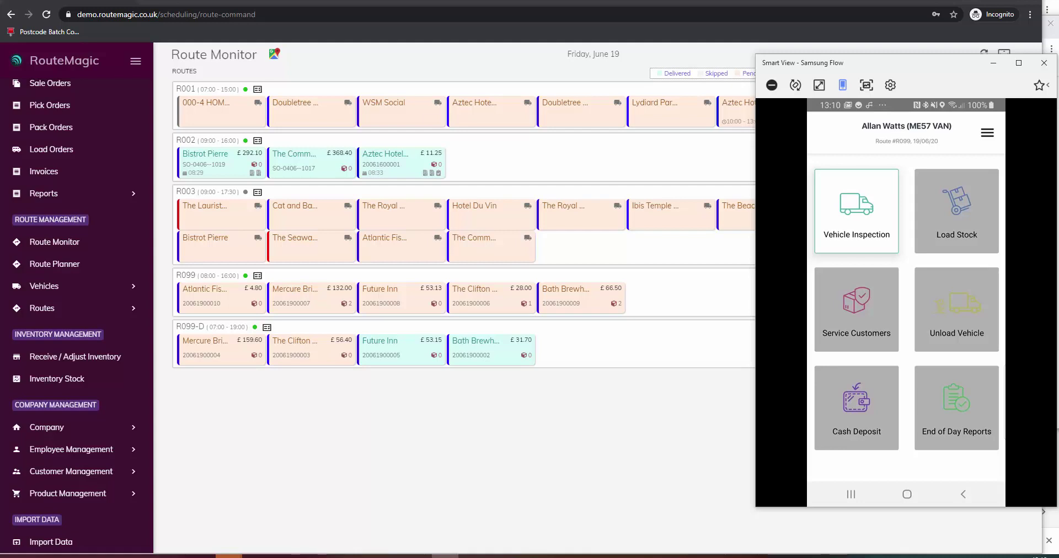
- Start the vehicle inspection and enter 88 for the horn and 5 for the van temperature
click(857, 210)
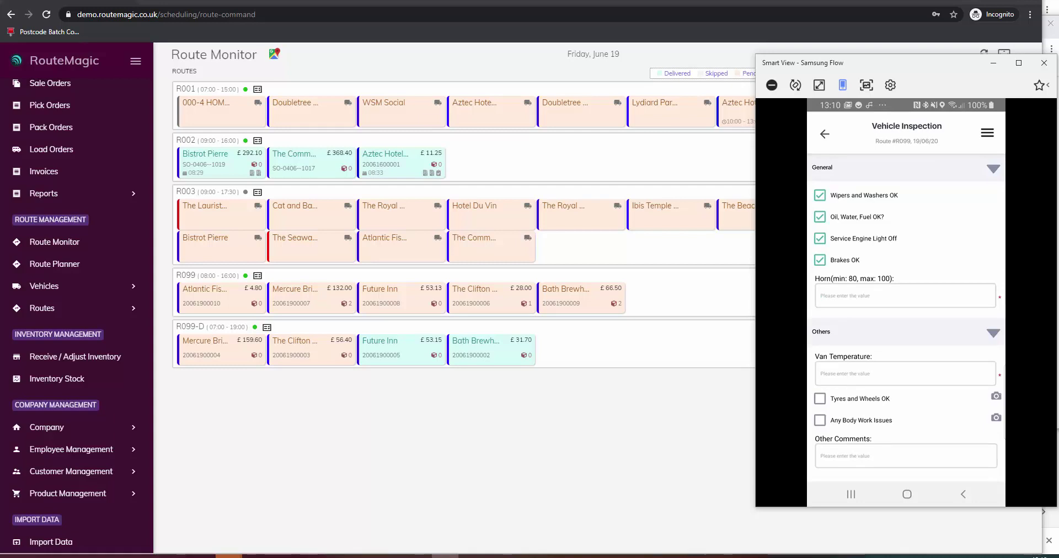
click(939, 298)
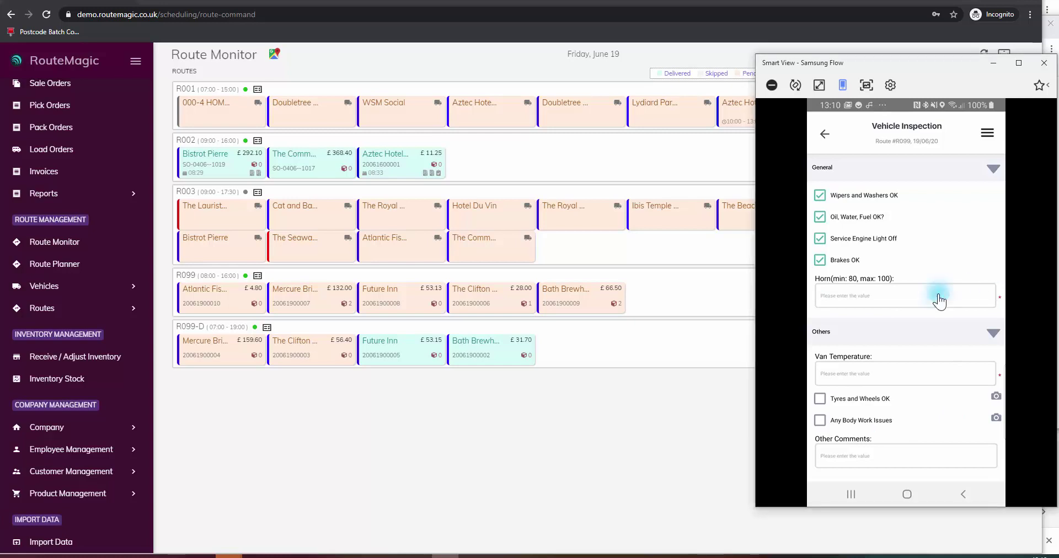
text(88)
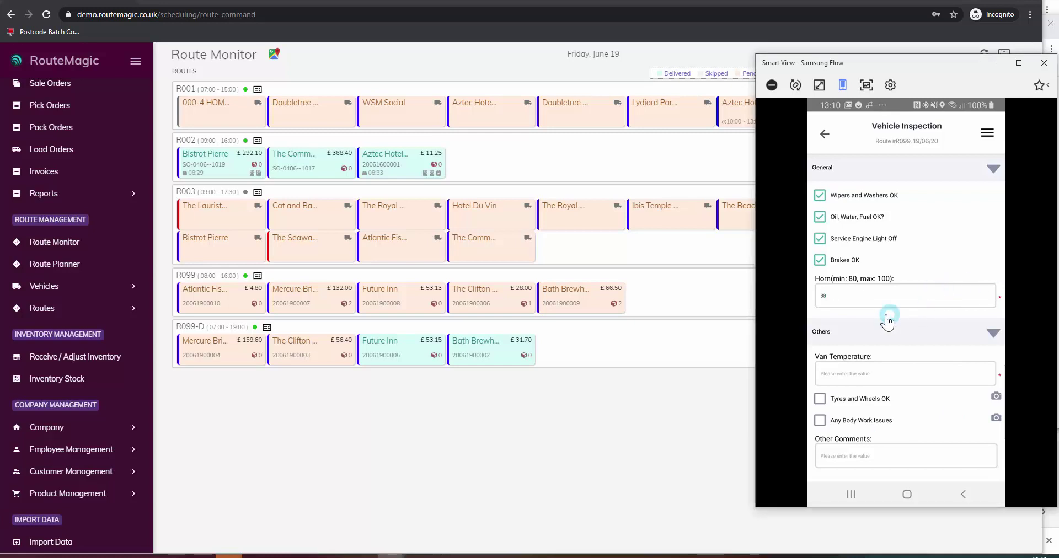
click(874, 374)
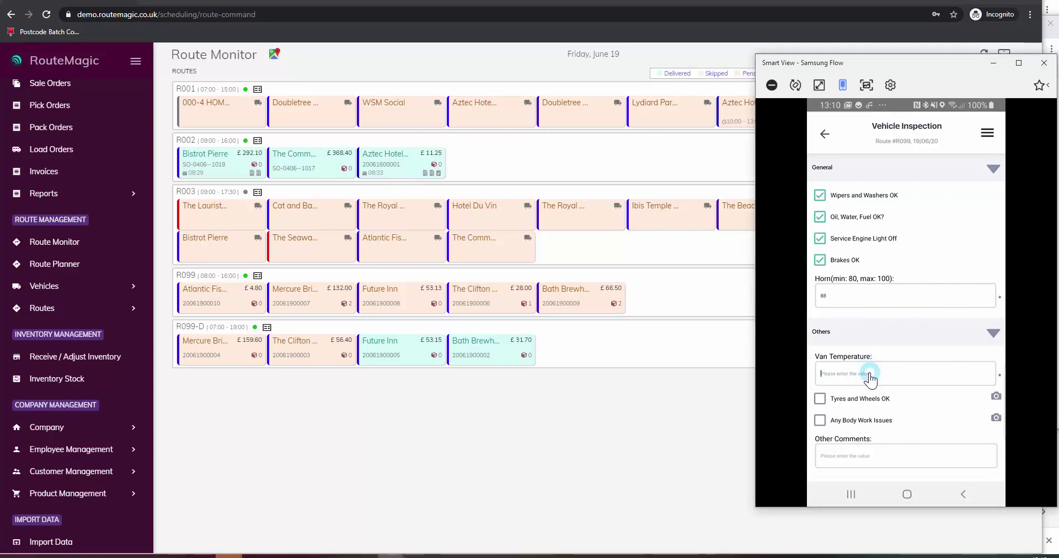
text(5)
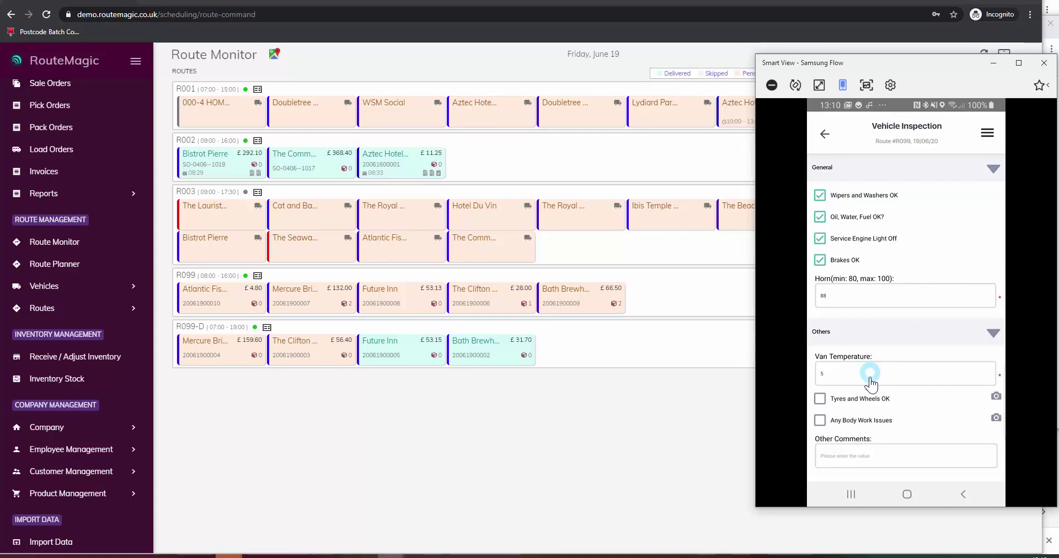
- Check off Tyres and Wheels OK and Any Body Work Issues in the vehicle inspection
click(820, 399)
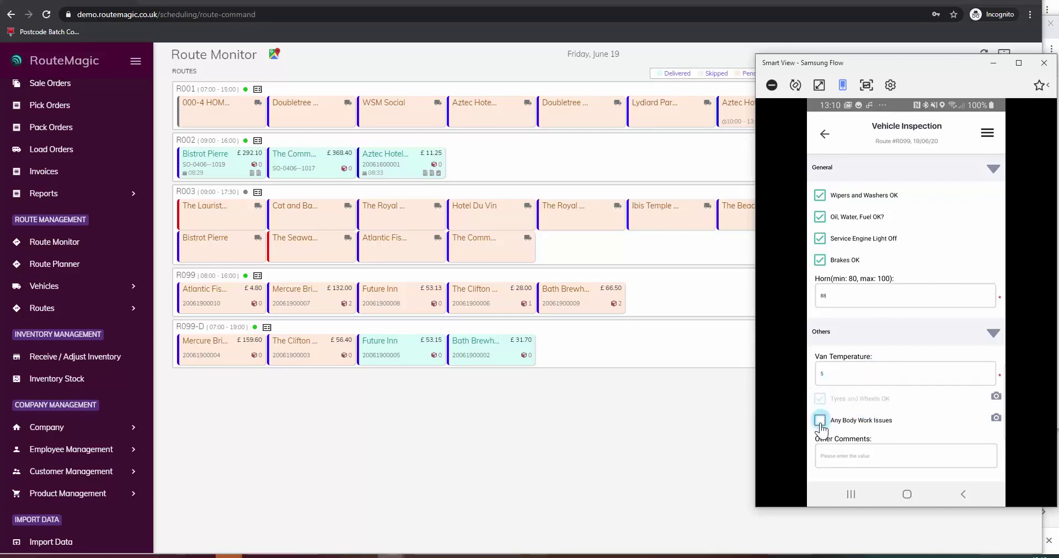
click(820, 421)
click(951, 399)
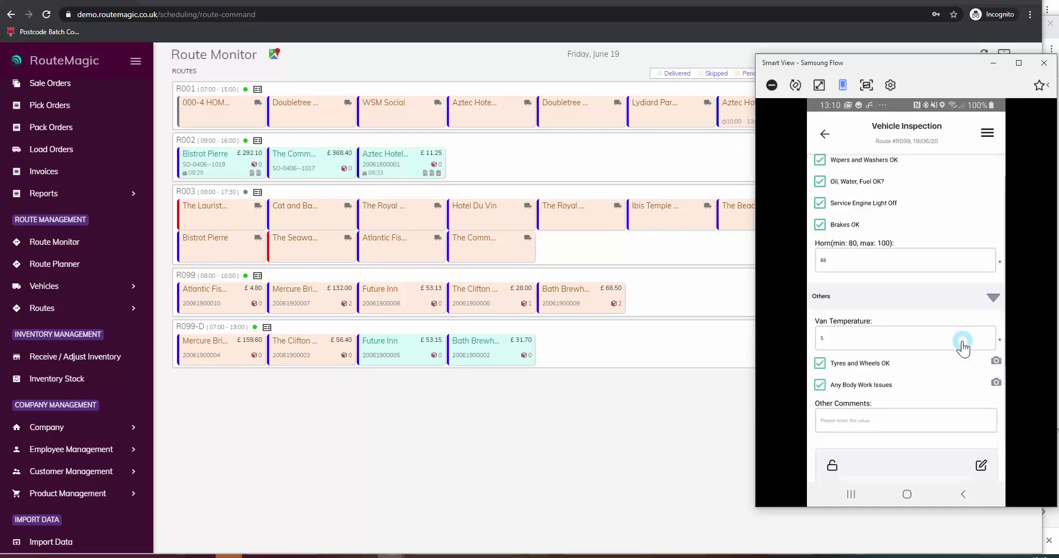
scroll(959, 343, down, 2)
click(996, 348)
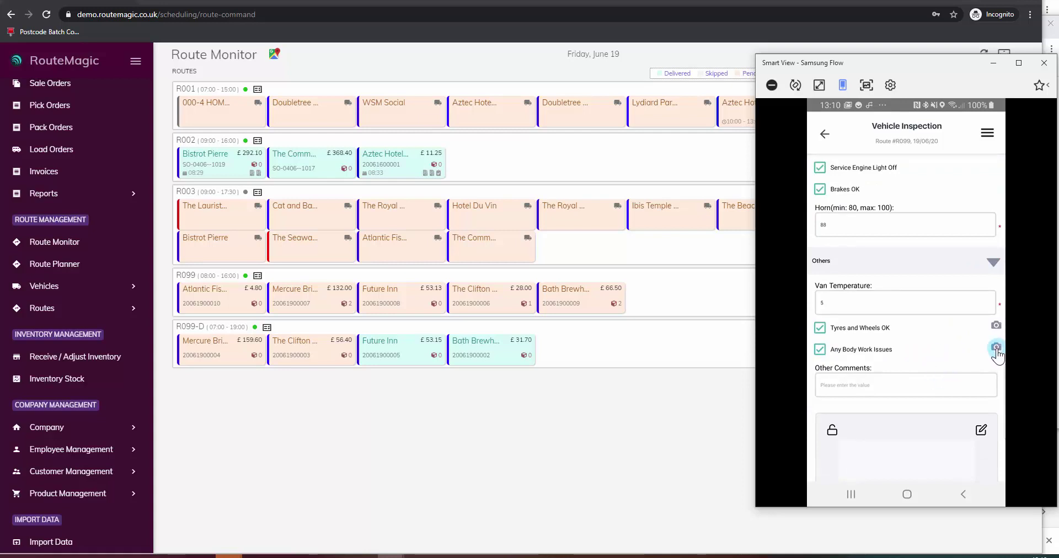
- Sign the vehicle inspection, enter the driver's initials as the name, and confirm the inspection
scroll(920, 325, down, 1)
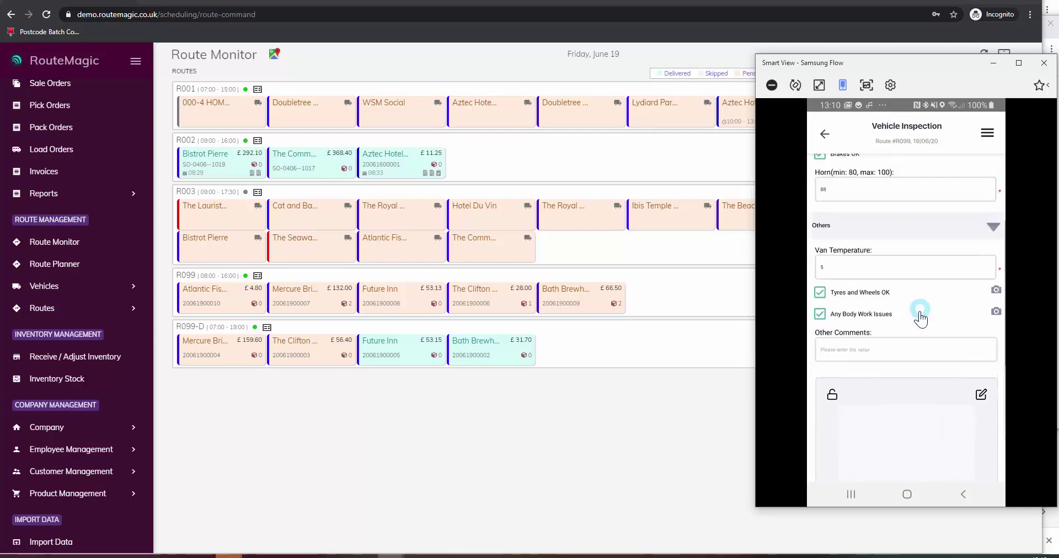
scroll(920, 319, down, 2)
mouse_move(879, 386)
mouse_down()
mouse_move(856, 374)
mouse_move(901, 382)
mouse_move(917, 356)
mouse_up()
click(901, 445)
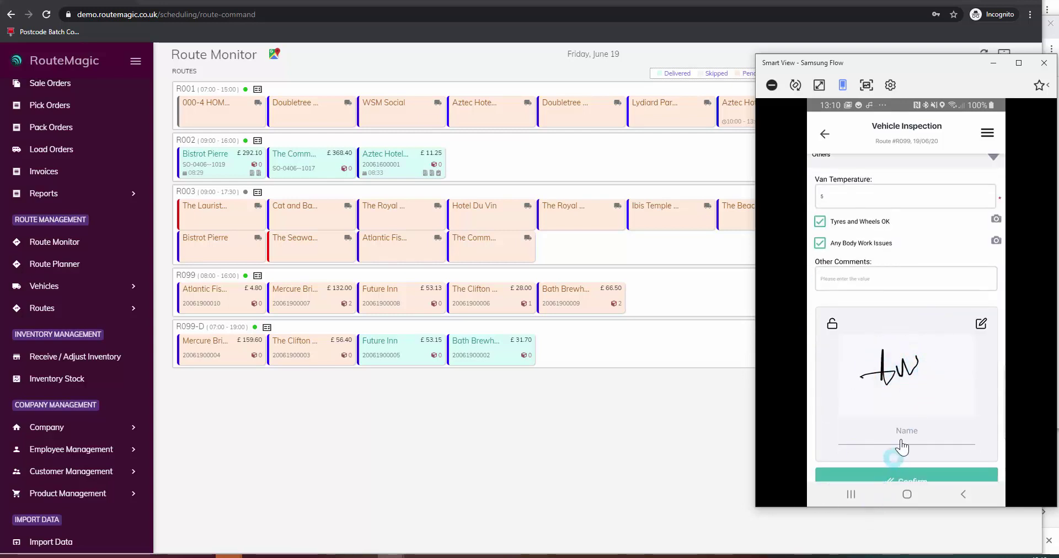
click(901, 437)
text(aw)
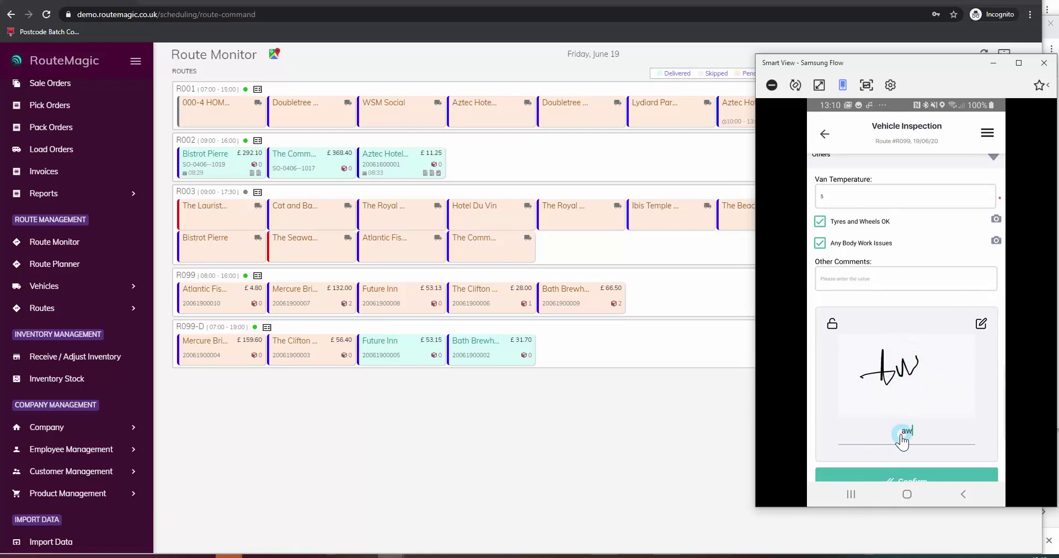
scroll(942, 414, down, 1)
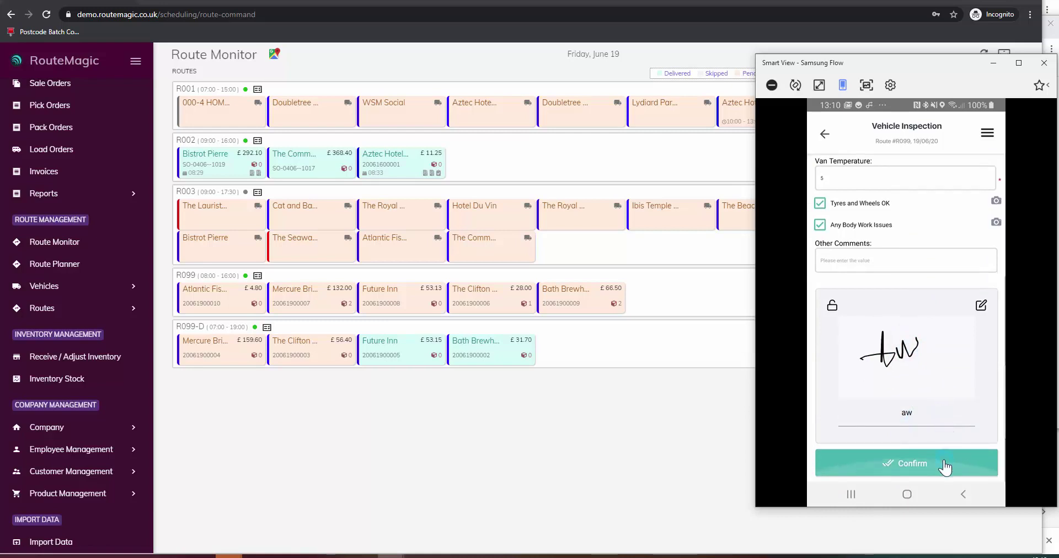
click(930, 471)
click(930, 483)
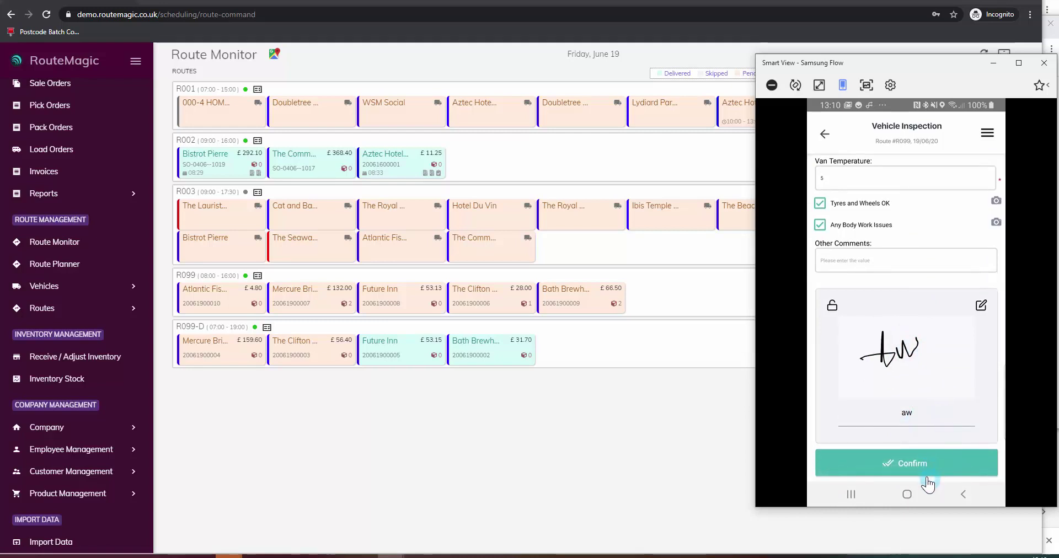
click(924, 464)
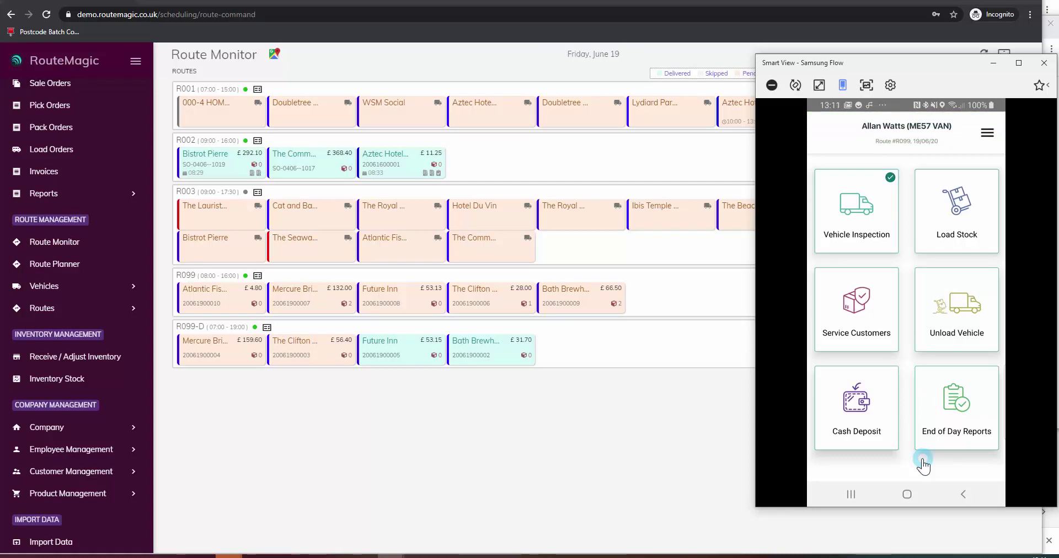
- Check off all five containers in the stock load order for route R099 and filter the container list by LOADED
click(956, 219)
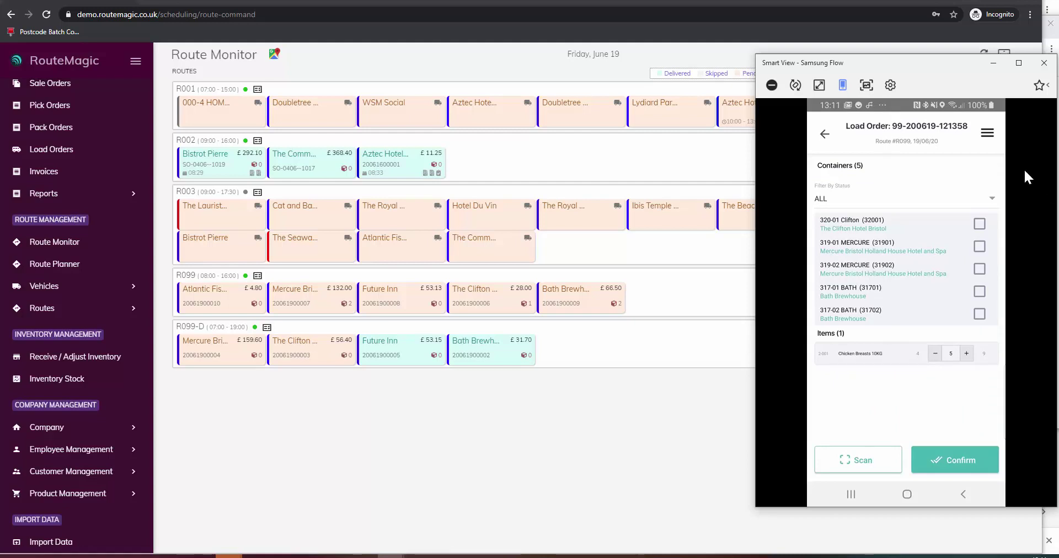
click(963, 231)
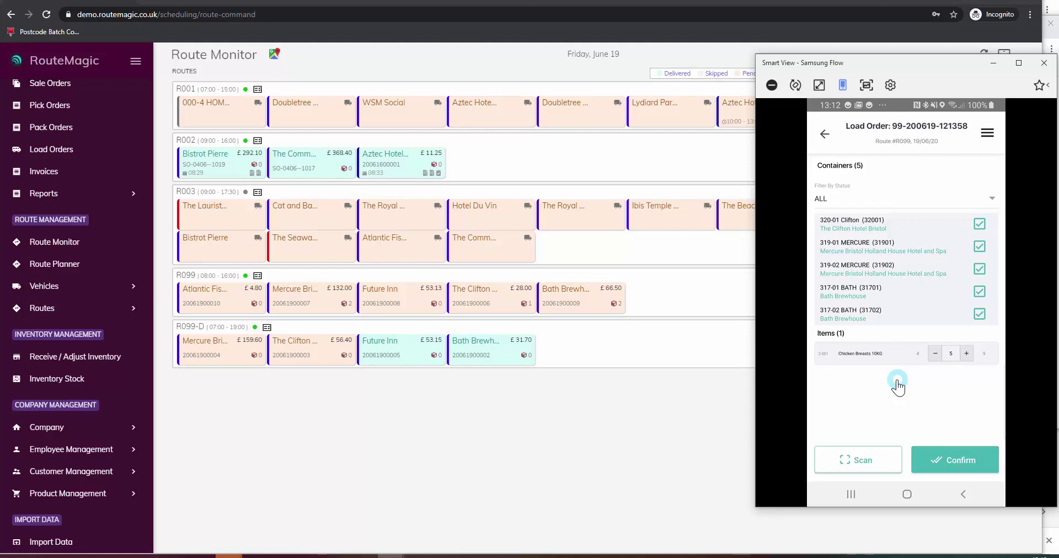
click(992, 203)
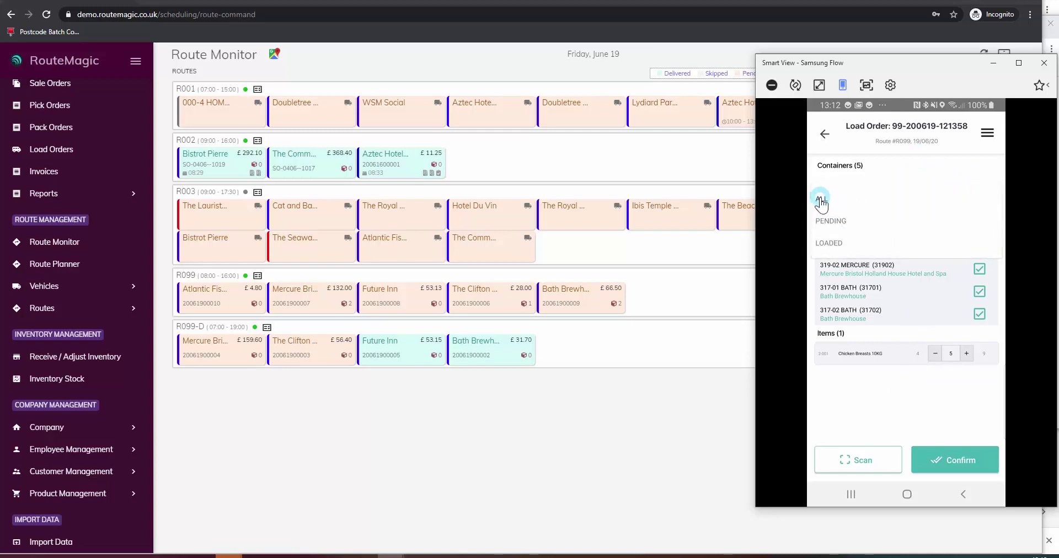
click(844, 245)
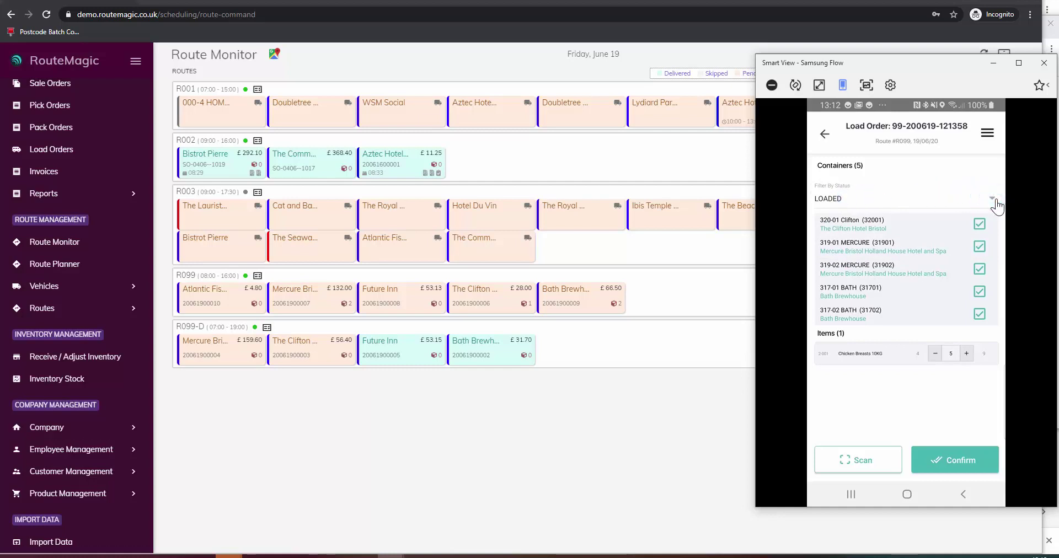
- Filter the load order's containers by PENDING and confirm the load
click(944, 200)
click(852, 175)
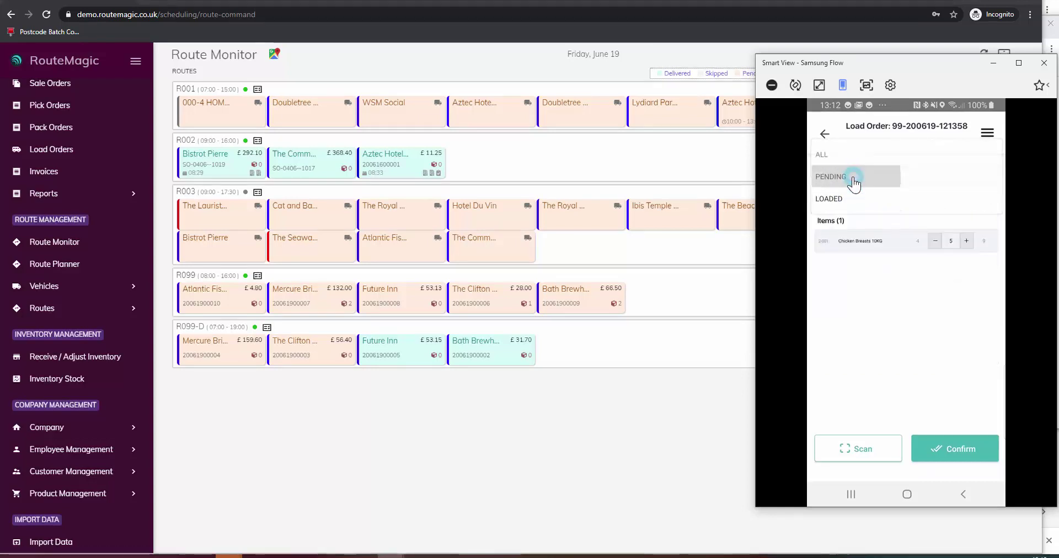
click(961, 203)
click(992, 200)
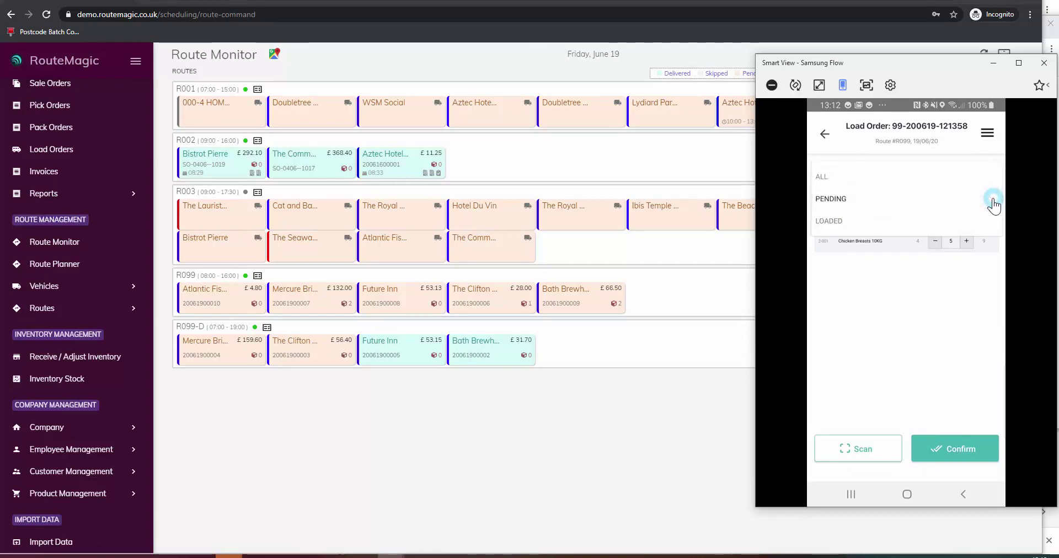
click(912, 312)
click(933, 331)
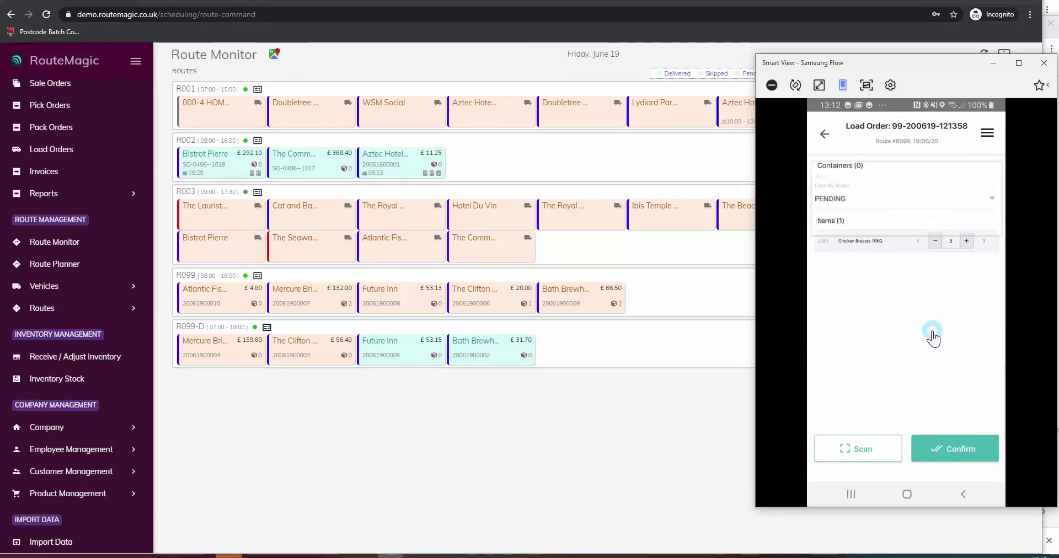
click(841, 301)
click(956, 450)
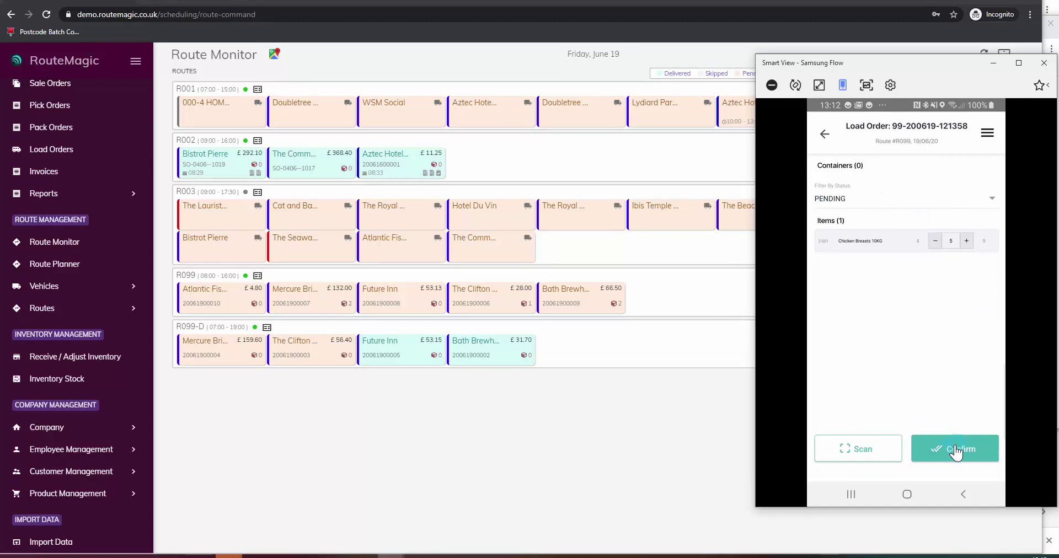
- Open the customer servicing list and choose the message for Atlantic Fish Bar and Restaurant that the delivery is arriving in 10 minutes
click(920, 298)
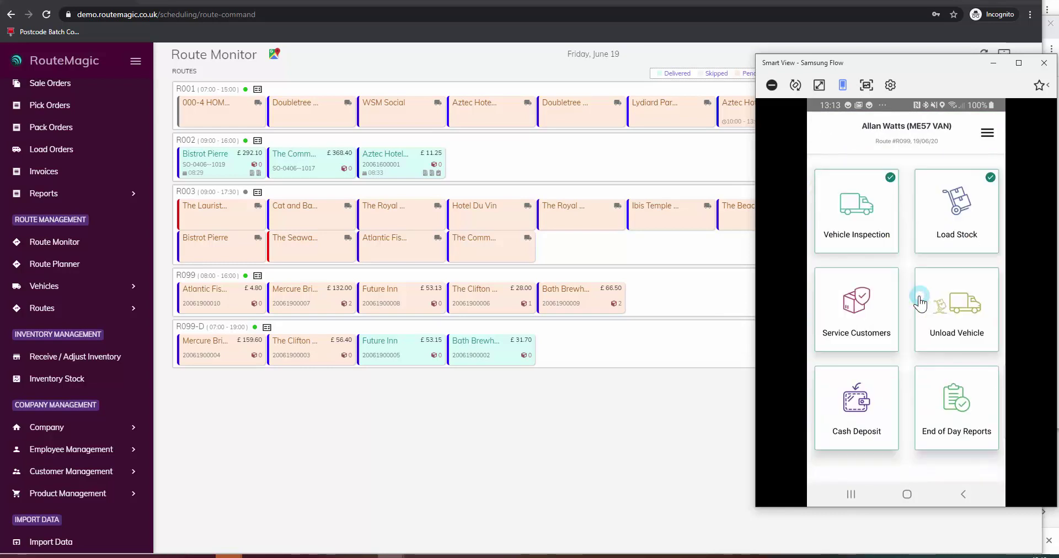
click(919, 303)
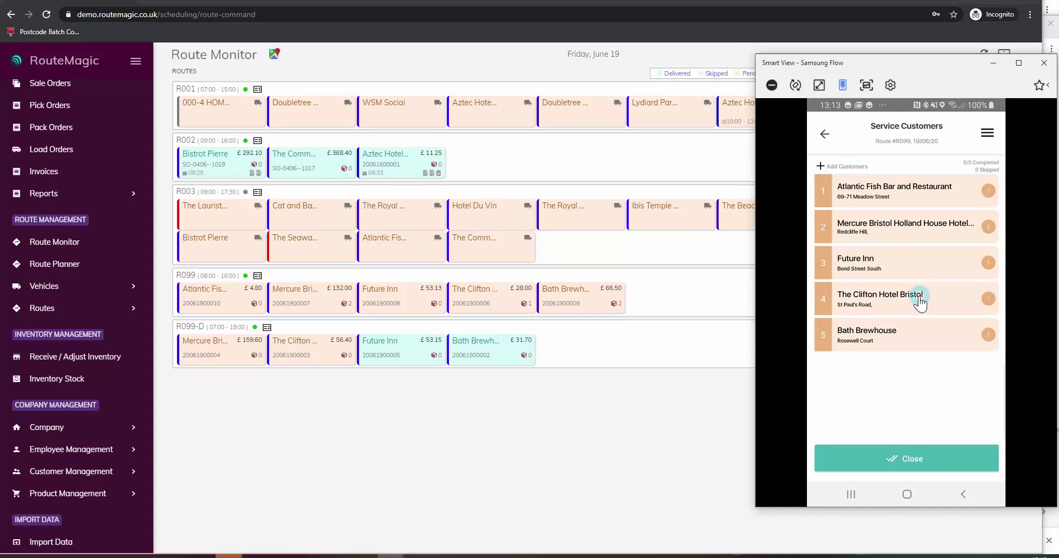
click(920, 302)
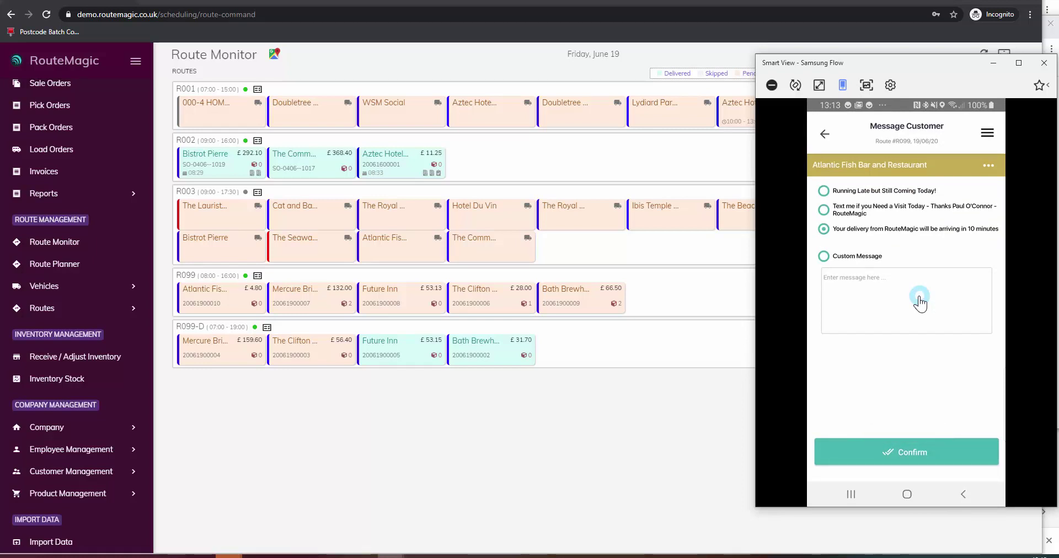
key(Escape)
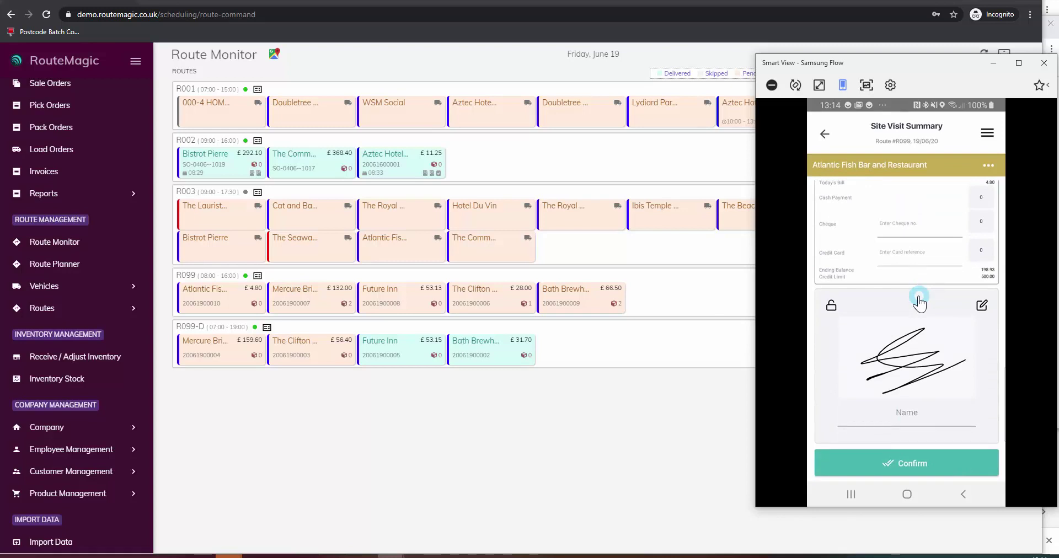
- Enter the recipient's name beneath the signature, review the site visit summary, and confirm the Atlantic Fish Bar and Restaurant visit
text(EDDIE)
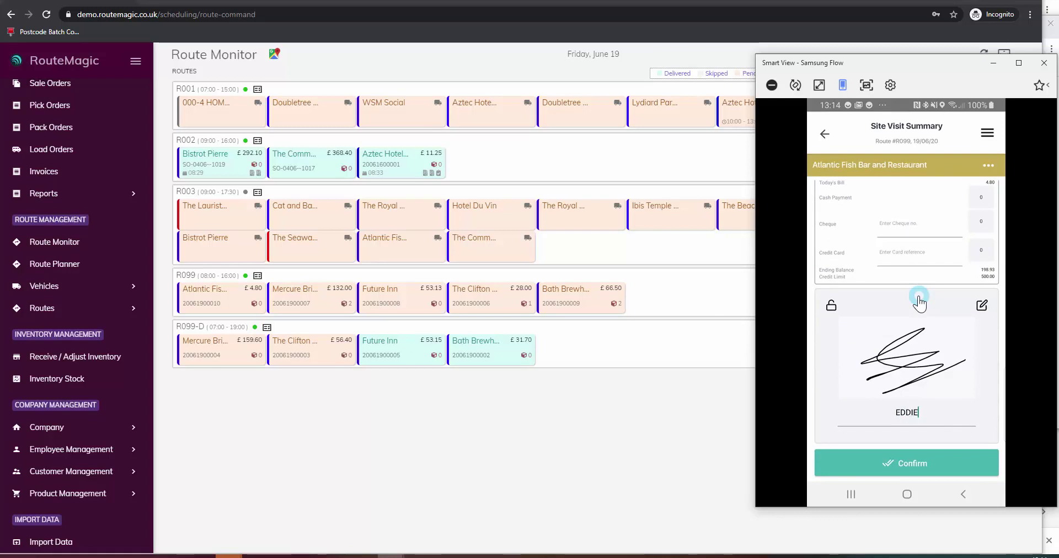
scroll(919, 303, up, 3)
scroll(919, 302, down, 3)
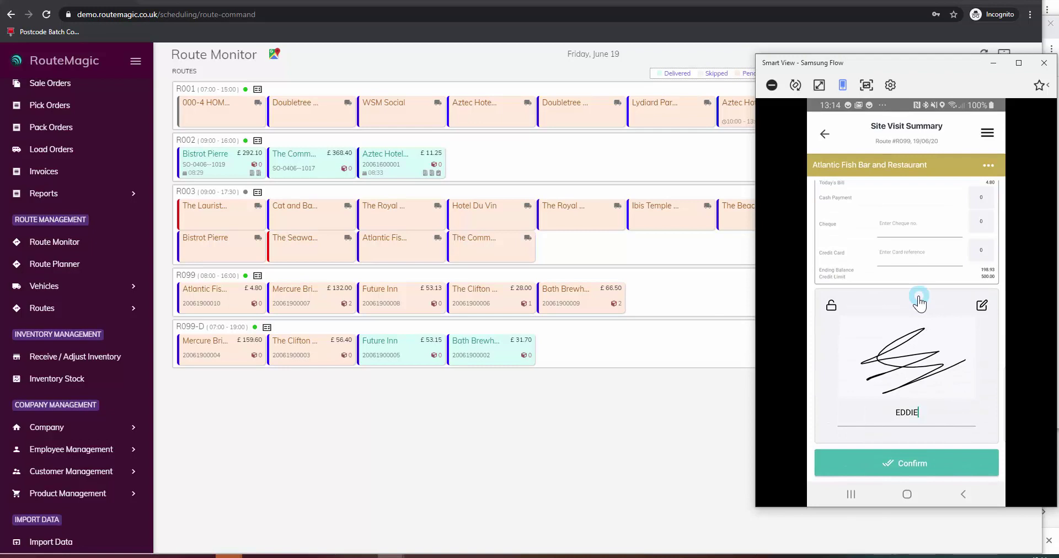
key(Return)
scroll(919, 303, up, 3)
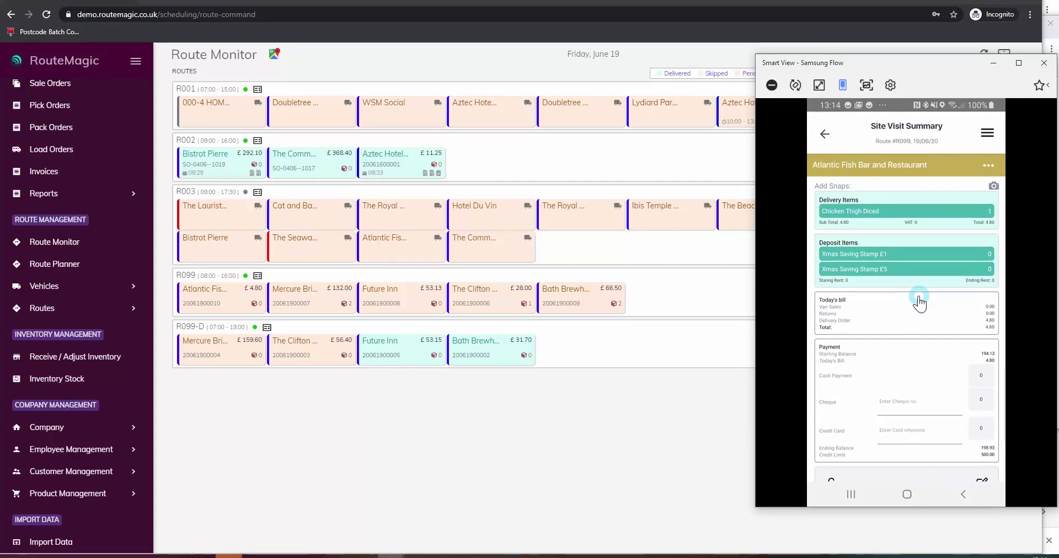
click(919, 302)
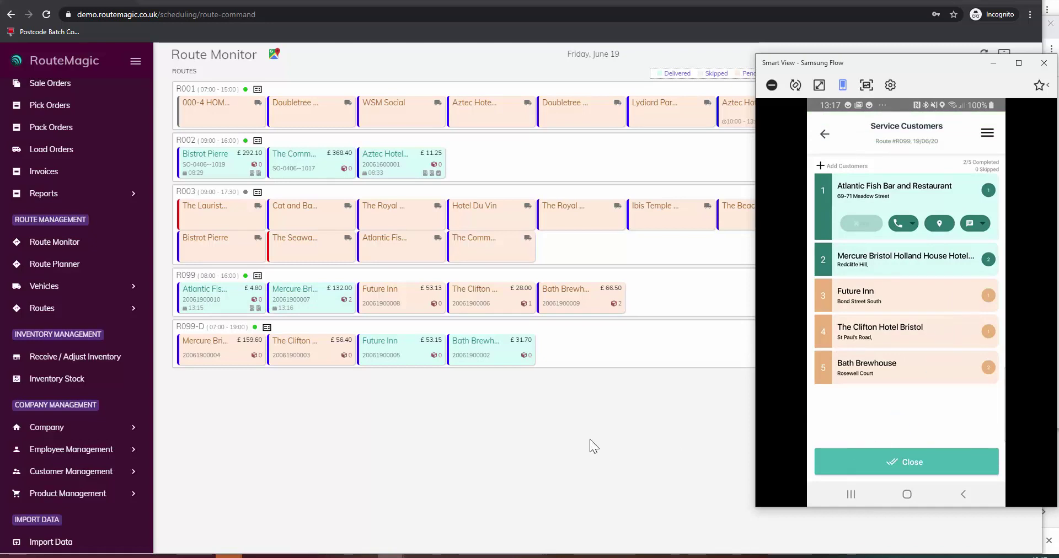
- Switch to the Route Monitor in the browser, read through the signed delivery note for Atlantic Fish Bar and Restaurant, and close it
click(579, 425)
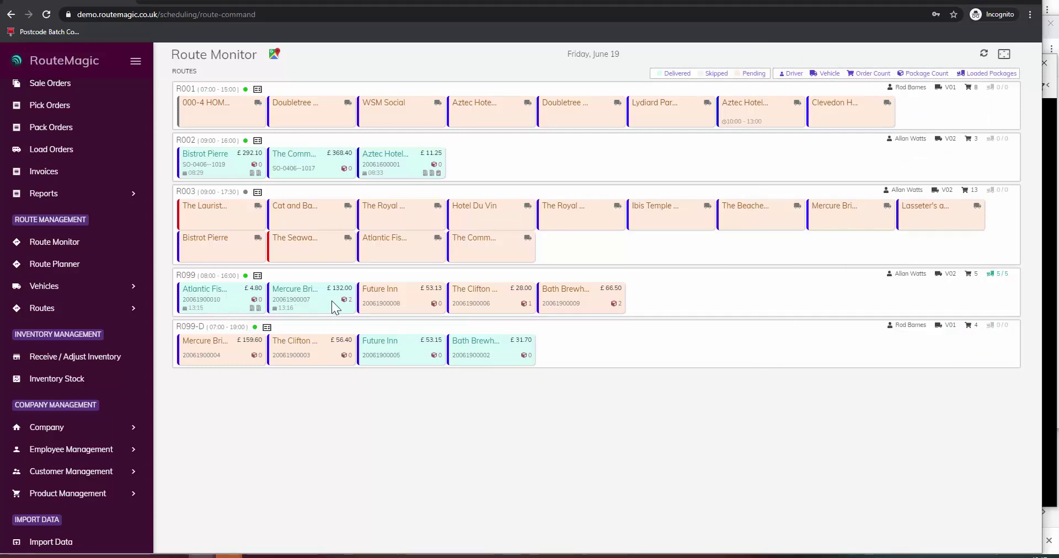
click(259, 309)
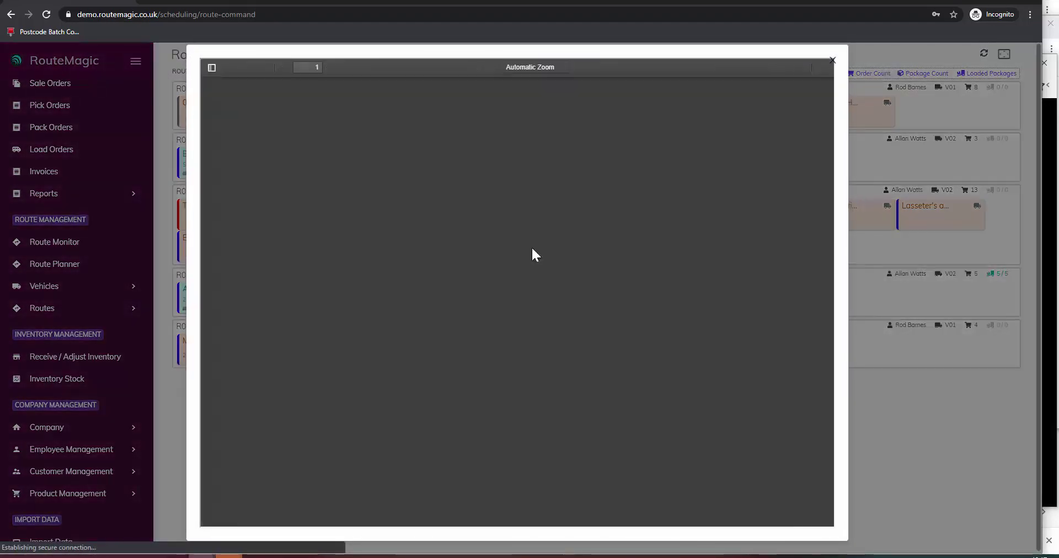
scroll(500, 276, down, 4)
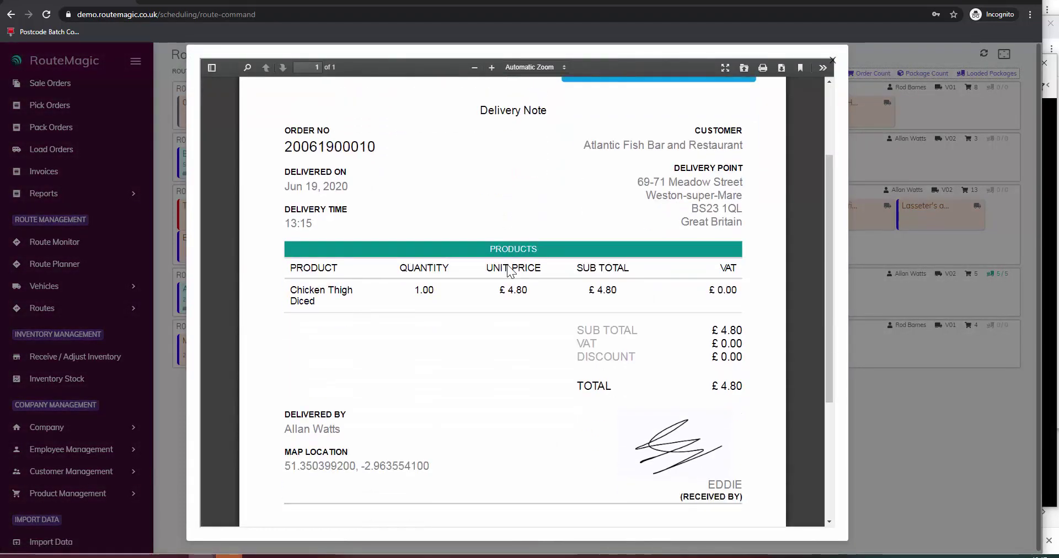
scroll(498, 314, down, 3)
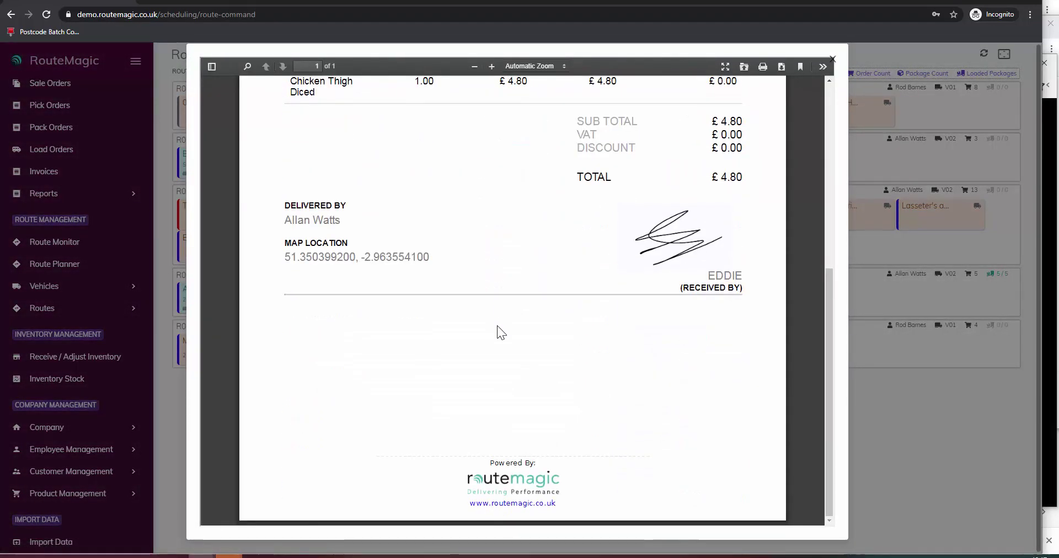
scroll(496, 337, up, 4)
scroll(495, 348, up, 1)
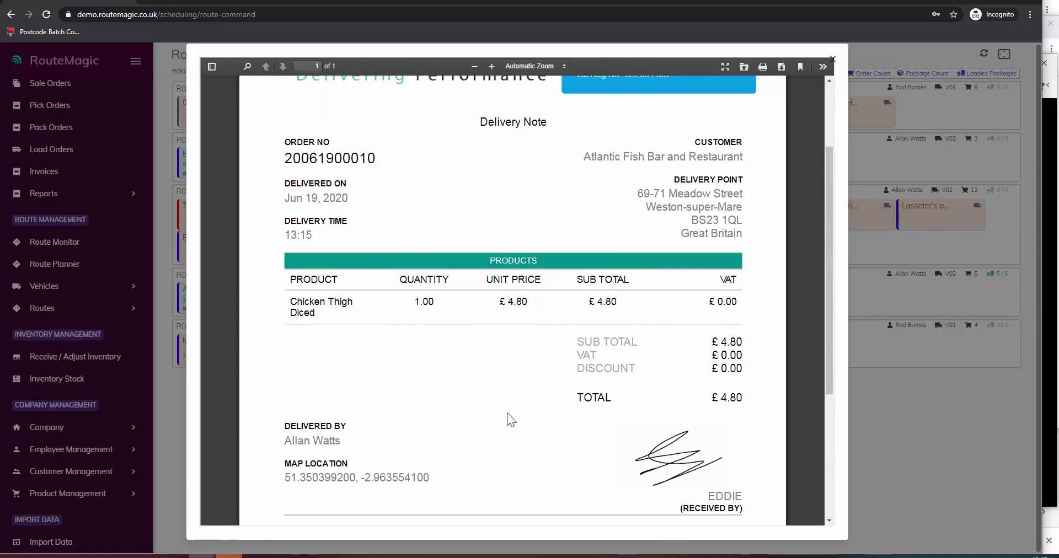
scroll(568, 465, down, 1)
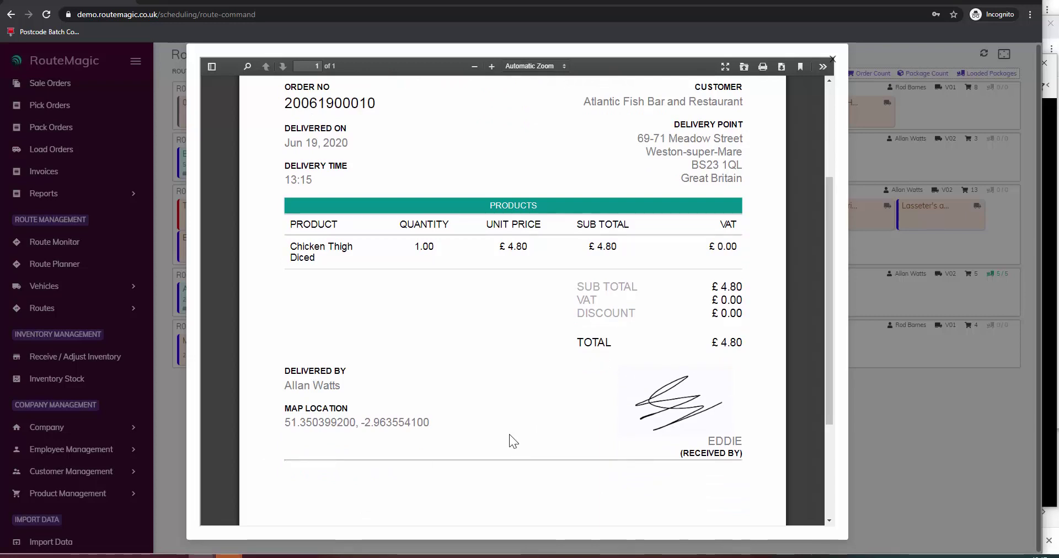
click(832, 60)
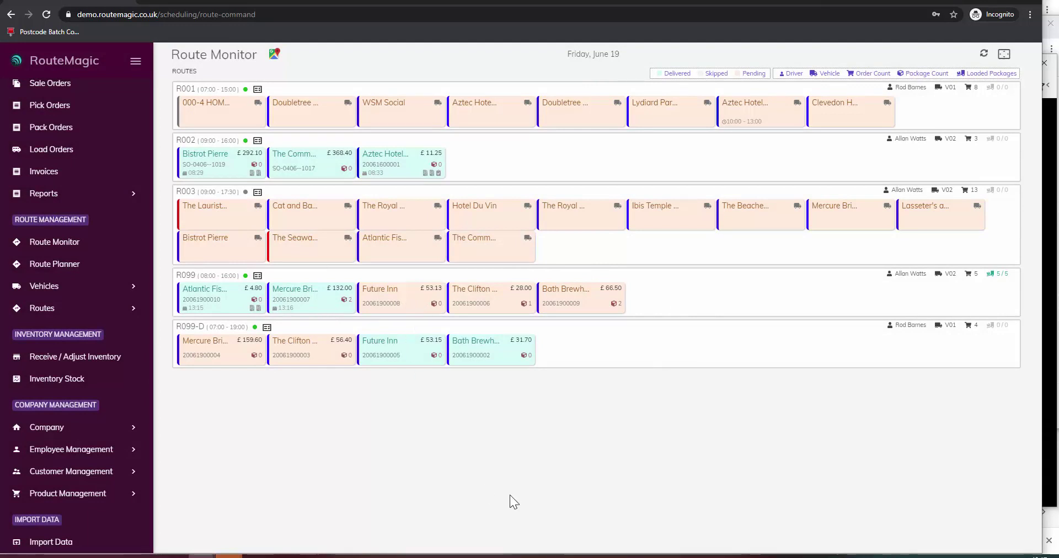
- Examine the current vehicle and delivery positions on the Route Monitor's live map, and close the map
click(274, 55)
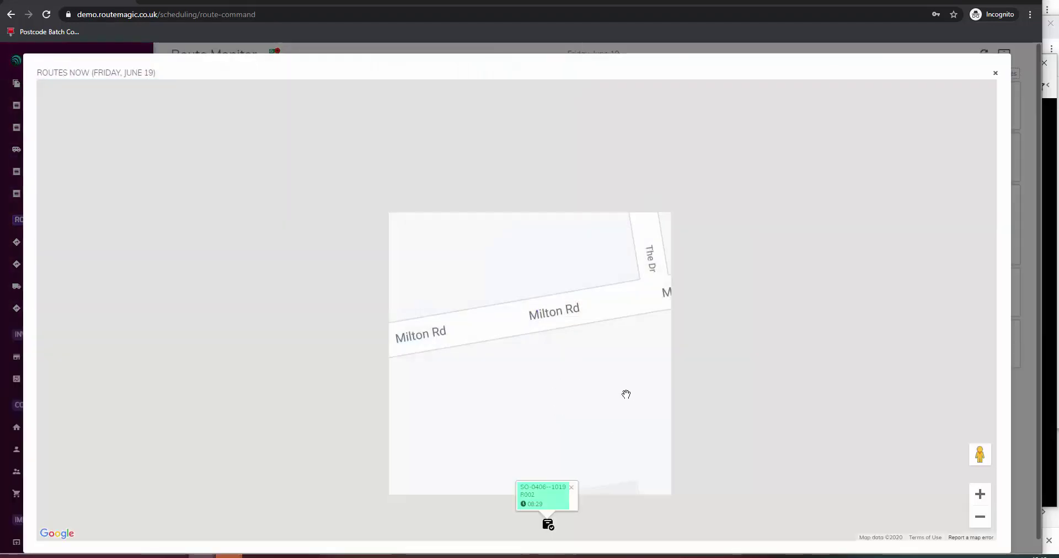
scroll(681, 386, down, 1)
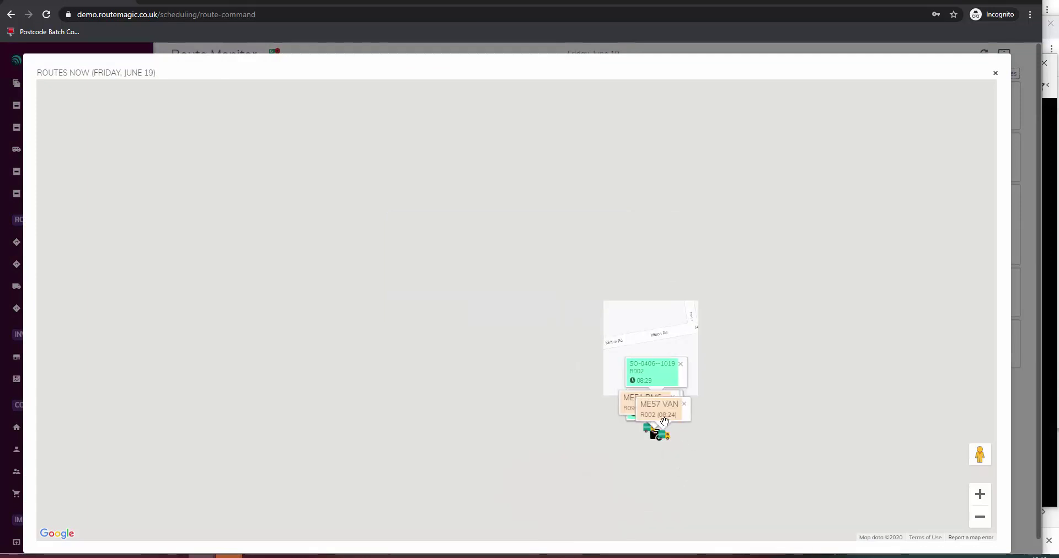
scroll(622, 422, up, 2)
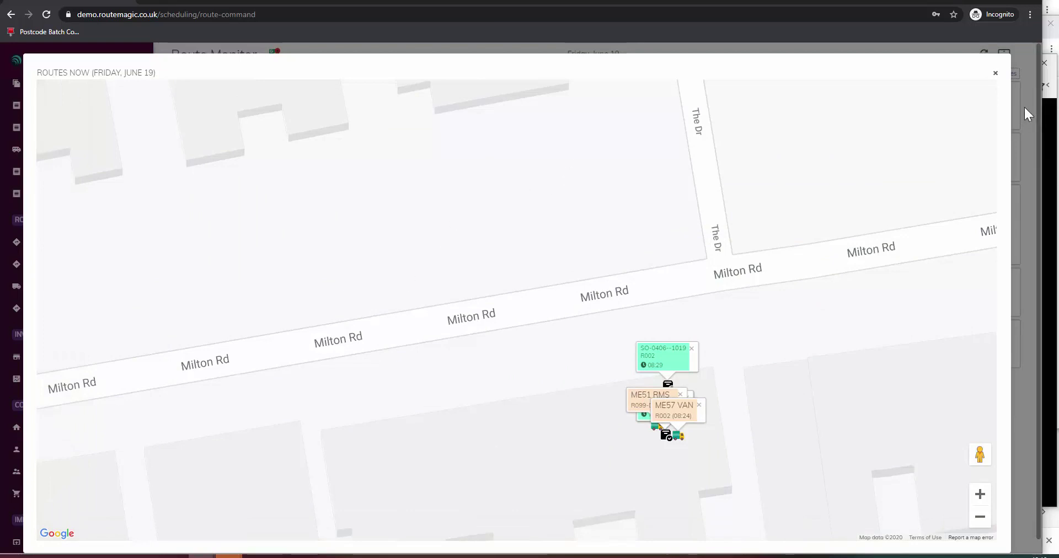
click(993, 75)
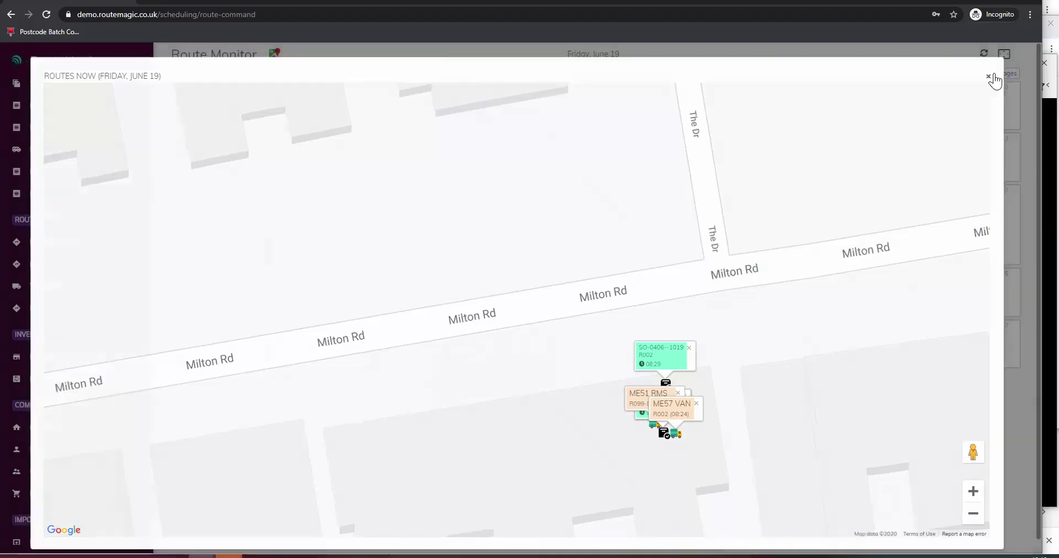